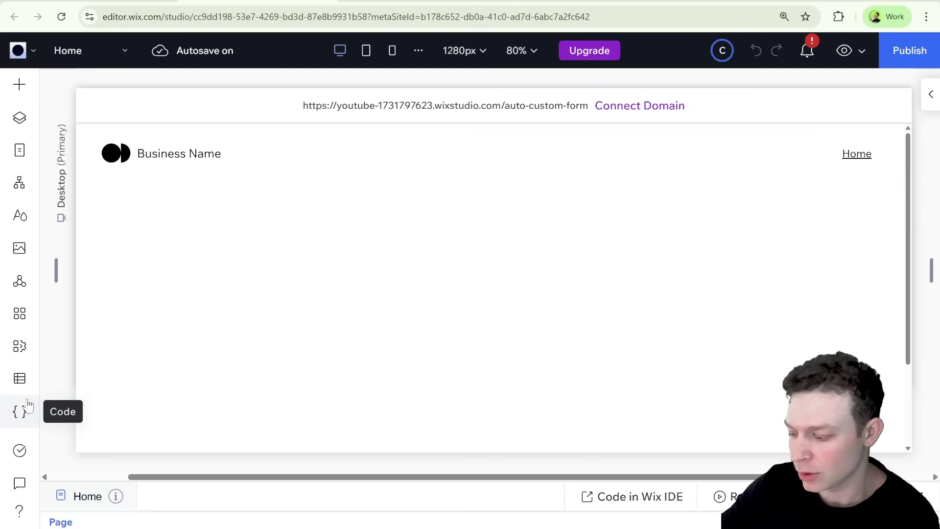
Add an Email text input to the empty Home page section
{"action": "left_click", "coordinate": [27, 406]}
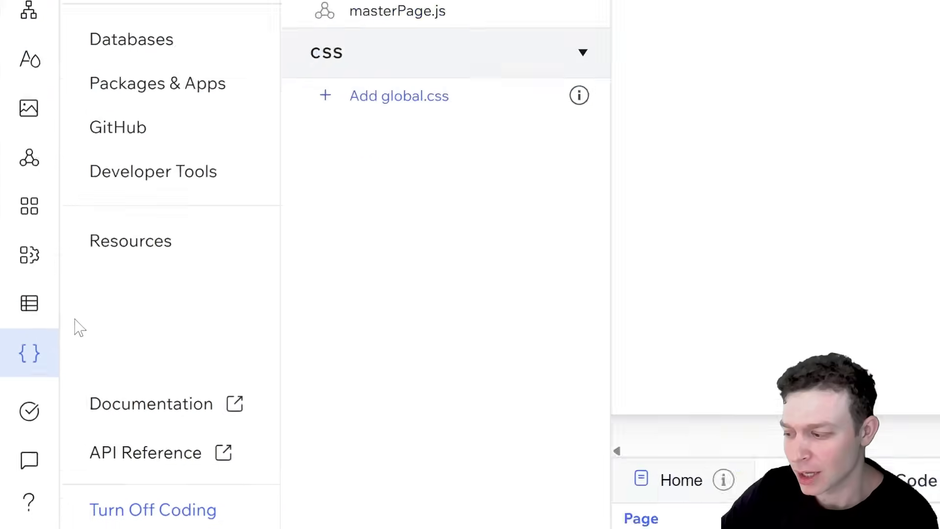
{"action": "left_click", "coordinate": [39, 294]}
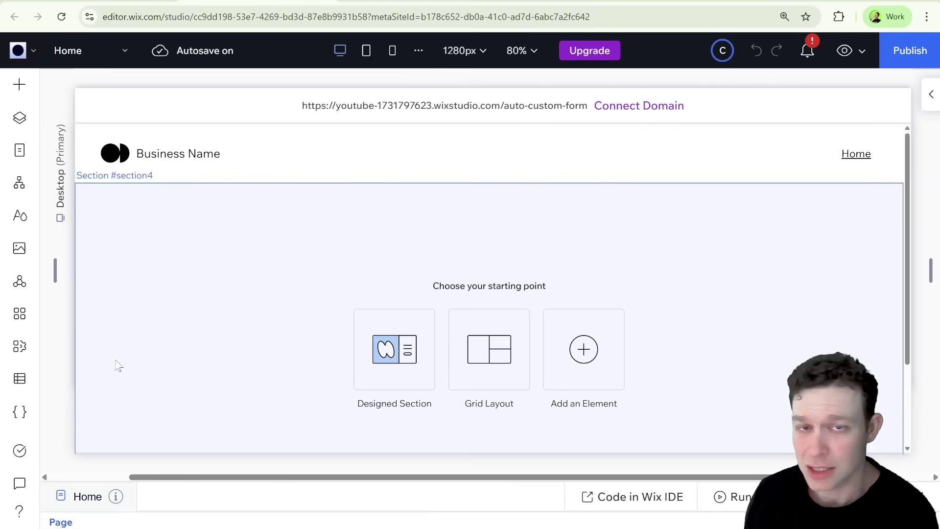
{"action": "left_click", "coordinate": [20, 85]}
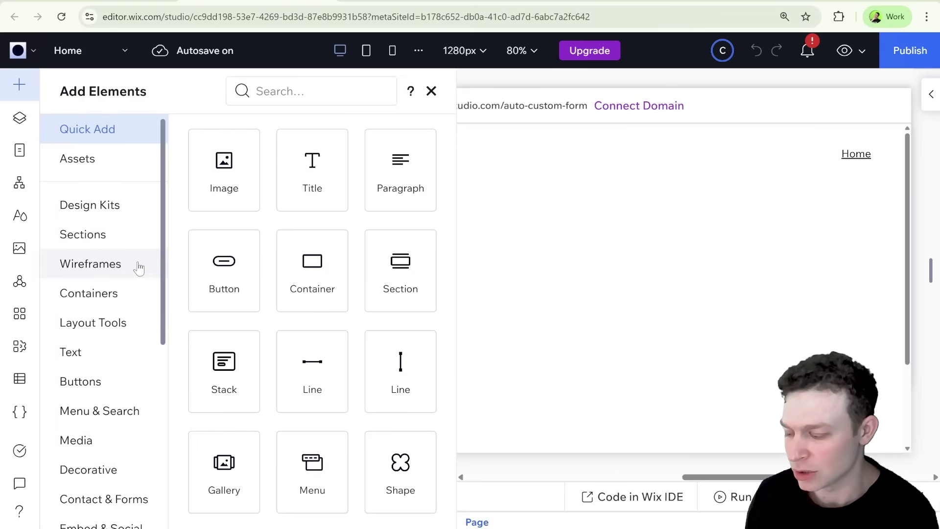
{"action": "scroll", "coordinate": [127, 274], "scroll_direction": "down", "scroll_amount": 2}
{"action": "scroll", "coordinate": [125, 278], "scroll_direction": "down", "scroll_amount": 4}
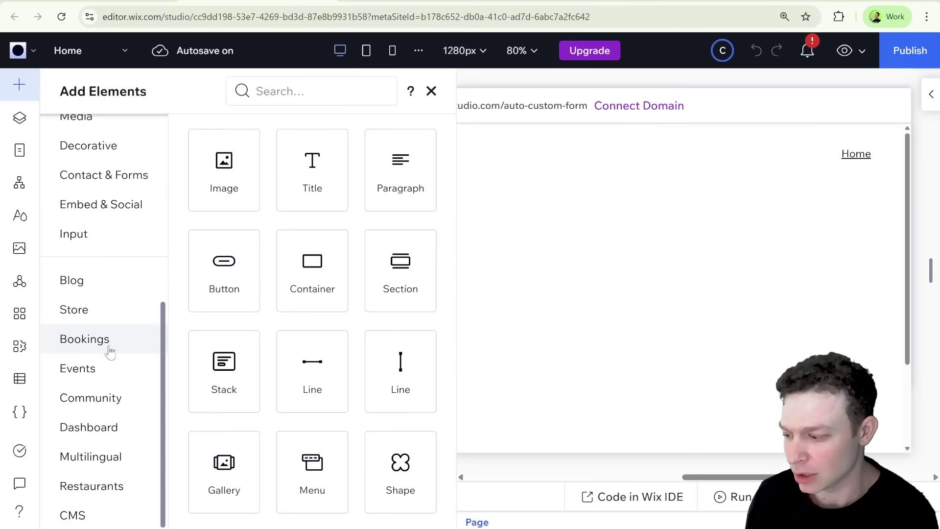
{"action": "left_click", "coordinate": [81, 241]}
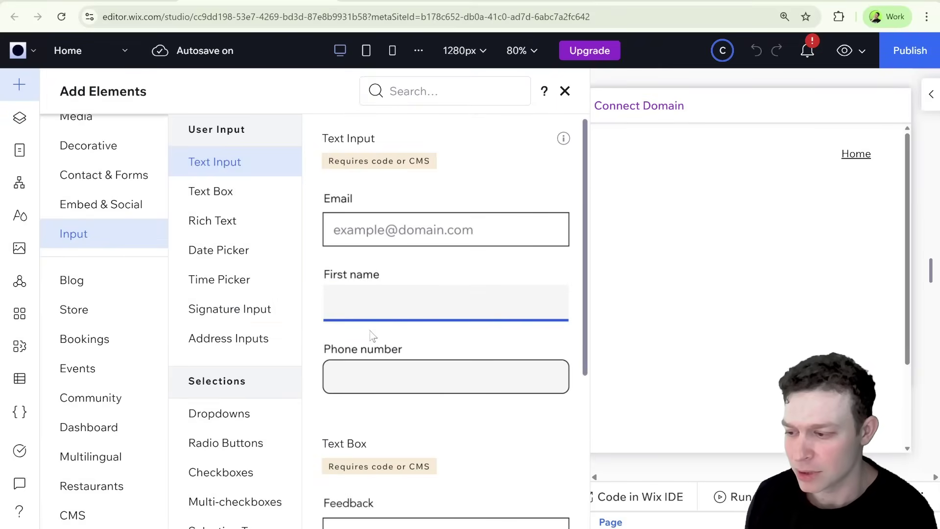
{"action": "left_click_drag", "start_coordinate": [545, 239], "coordinate": [465, 288]}
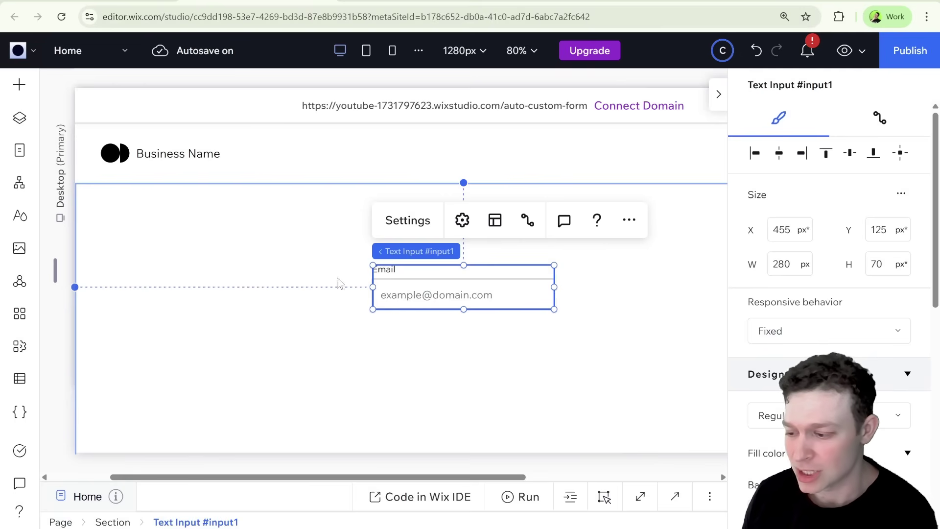
Place a Feedback text box directly below the Email input
{"action": "left_click", "coordinate": [19, 85]}
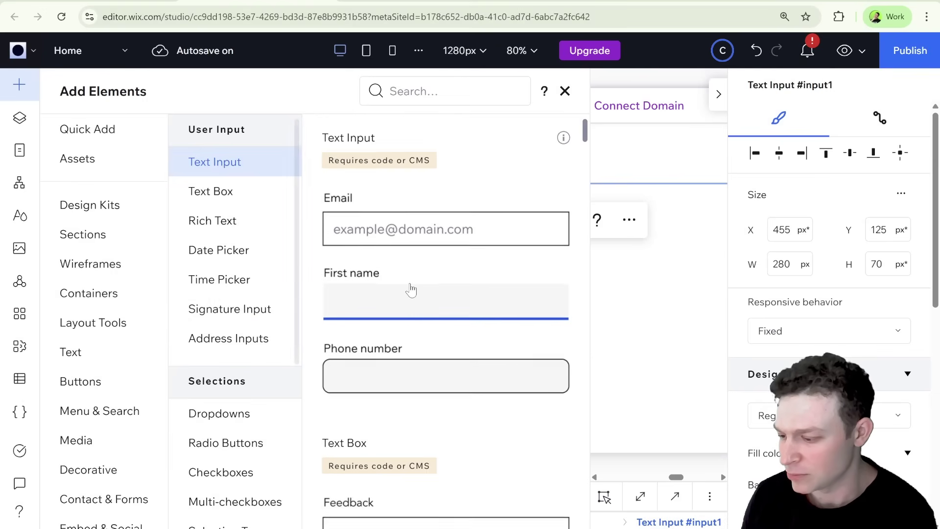
{"action": "scroll", "coordinate": [410, 287], "scroll_direction": "down", "scroll_amount": 5}
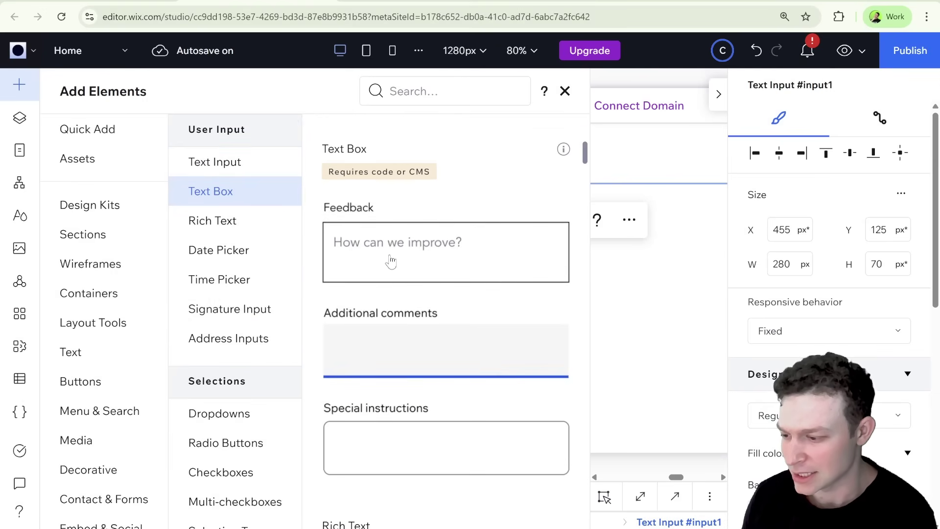
{"action": "left_click_drag", "start_coordinate": [518, 313], "coordinate": [467, 365]}
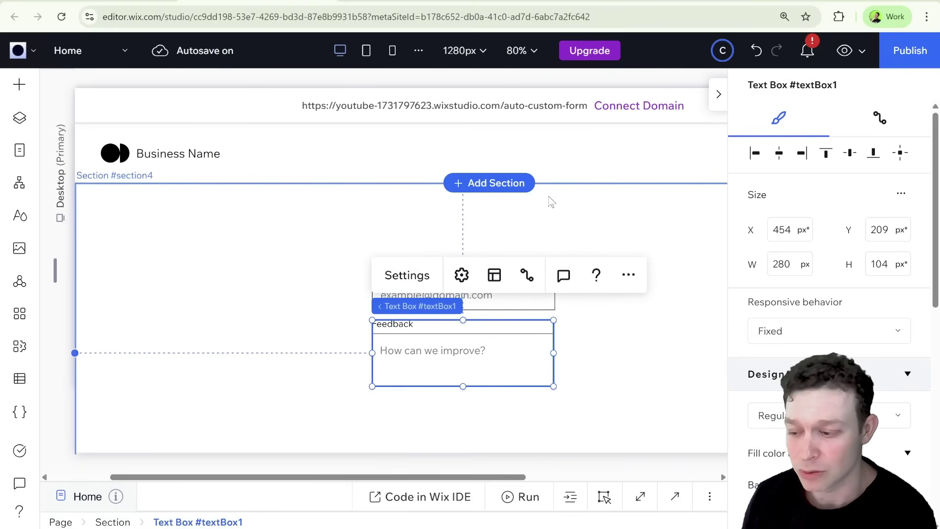
{"action": "scroll", "coordinate": [549, 199], "scroll_direction": "down", "scroll_amount": 2}
{"action": "scroll", "coordinate": [530, 296], "scroll_direction": "down", "scroll_amount": 1}
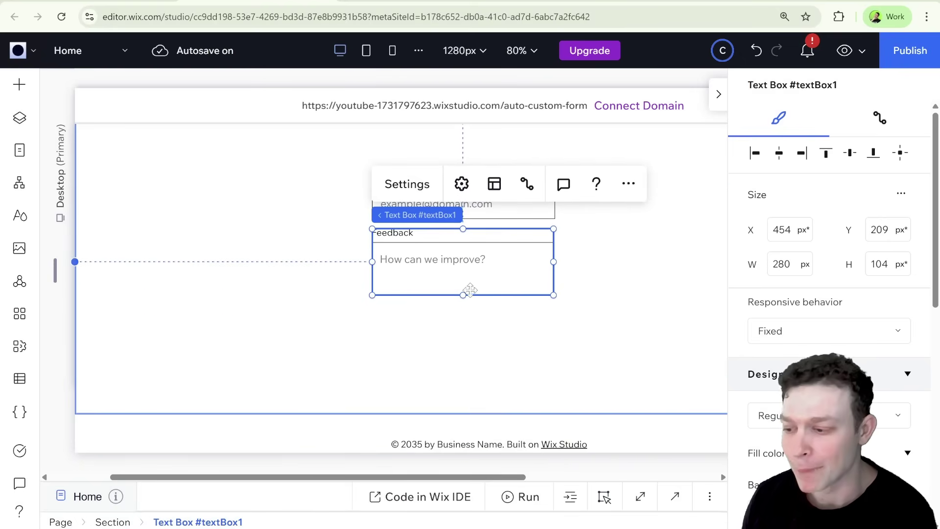
Drop a button below the Feedback box and relabel it 'Submit'
{"action": "left_click", "coordinate": [19, 88]}
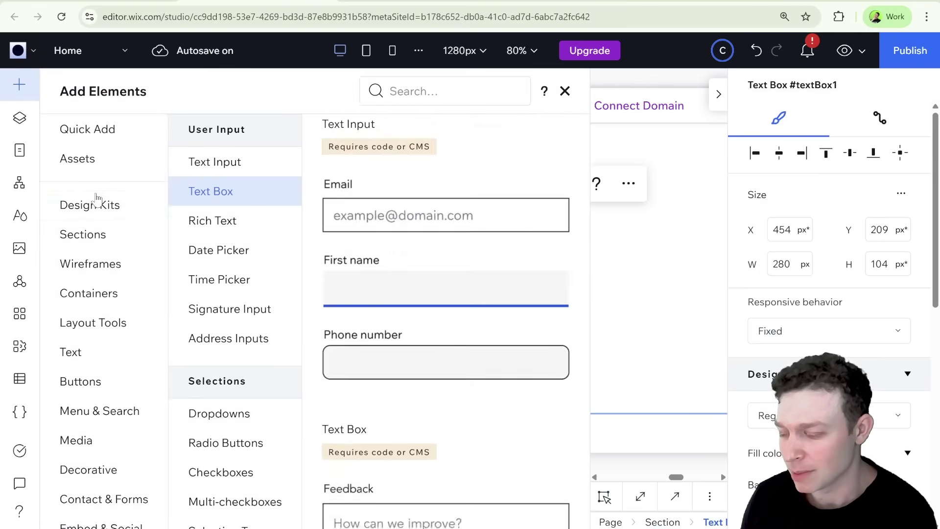
{"action": "left_click", "coordinate": [97, 382]}
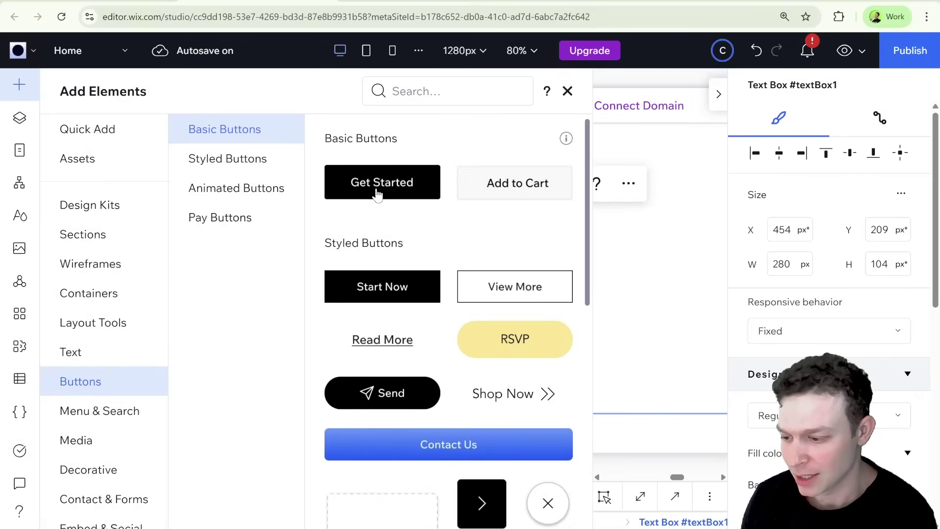
{"action": "left_click_drag", "start_coordinate": [377, 183], "coordinate": [464, 334]}
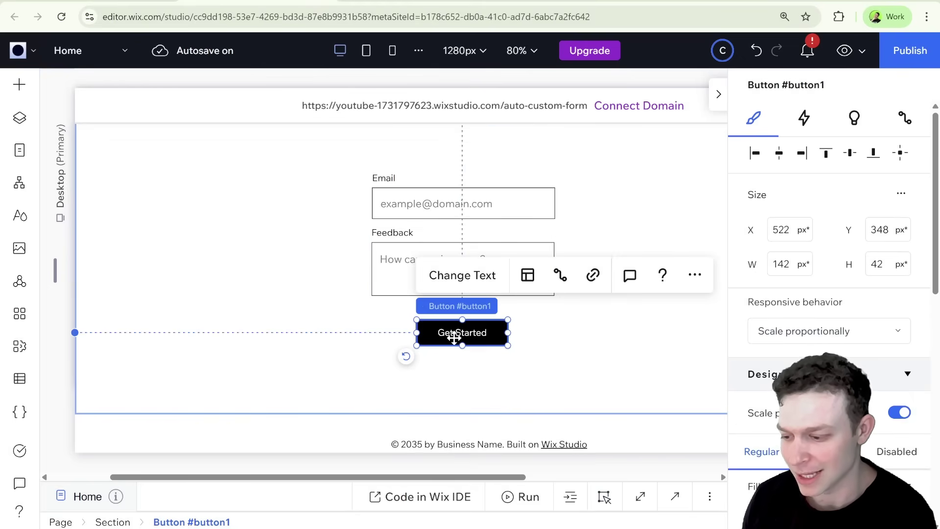
{"action": "left_click", "coordinate": [472, 279]}
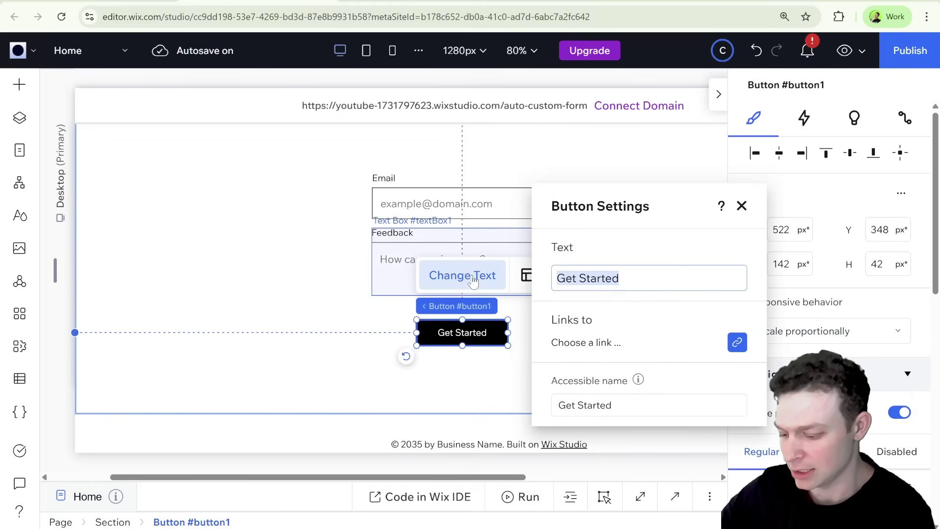
{"action": "type", "text": "Subi"}
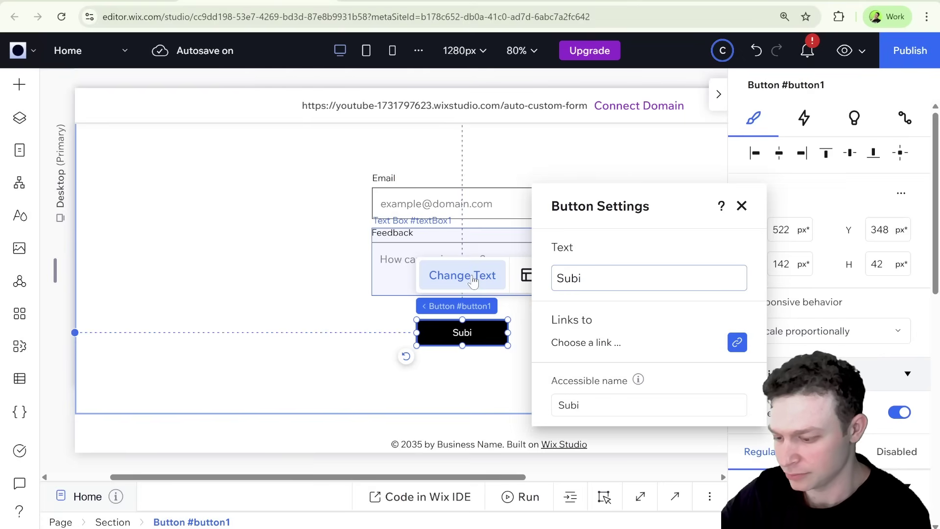
{"action": "key", "text": "BackSpace"}
{"action": "type", "text": "mit"}
{"action": "key", "text": "Return"}
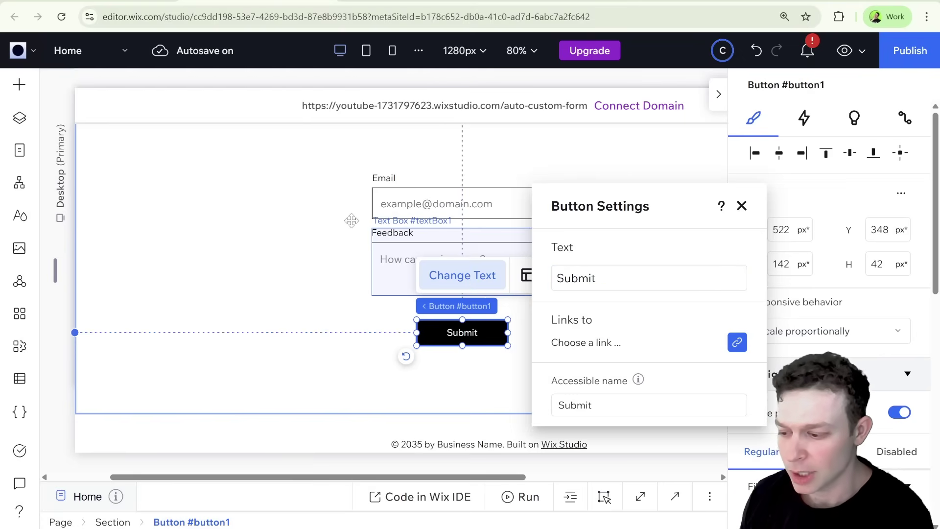
{"action": "left_click", "coordinate": [330, 213]}
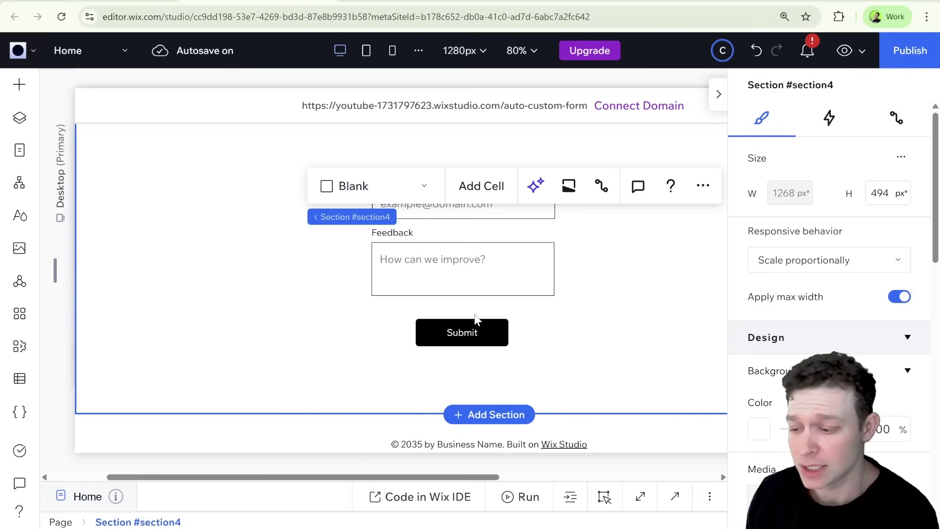
{"action": "left_click", "coordinate": [556, 306]}
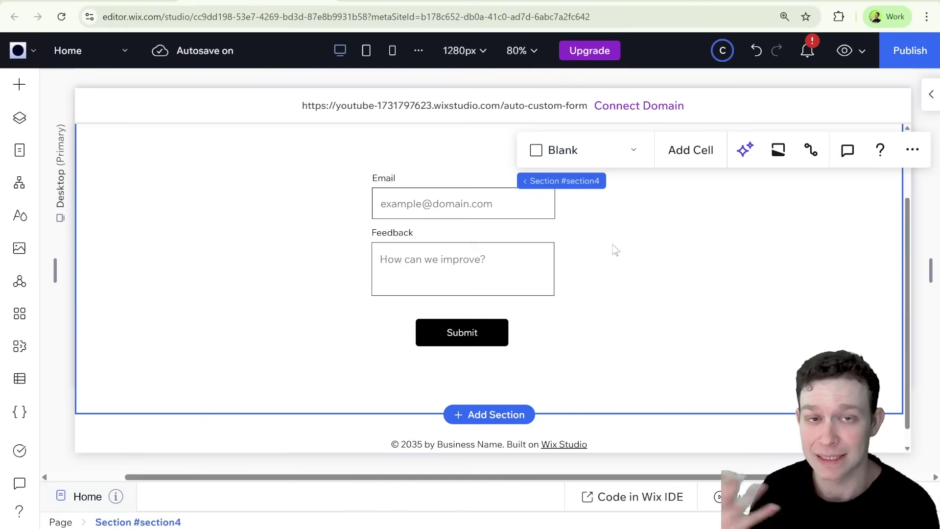
{"action": "scroll", "coordinate": [597, 256], "scroll_direction": "right", "scroll_amount": 1}
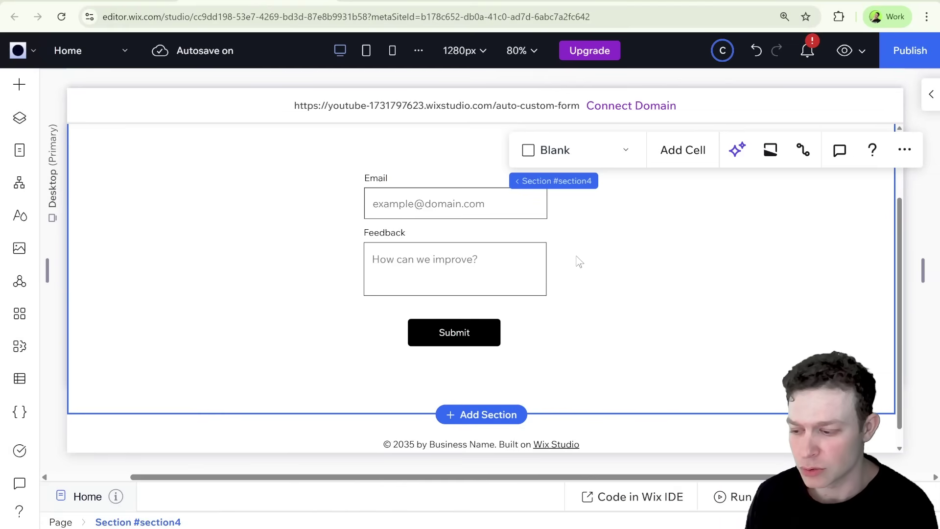
{"action": "left_click", "coordinate": [504, 208]}
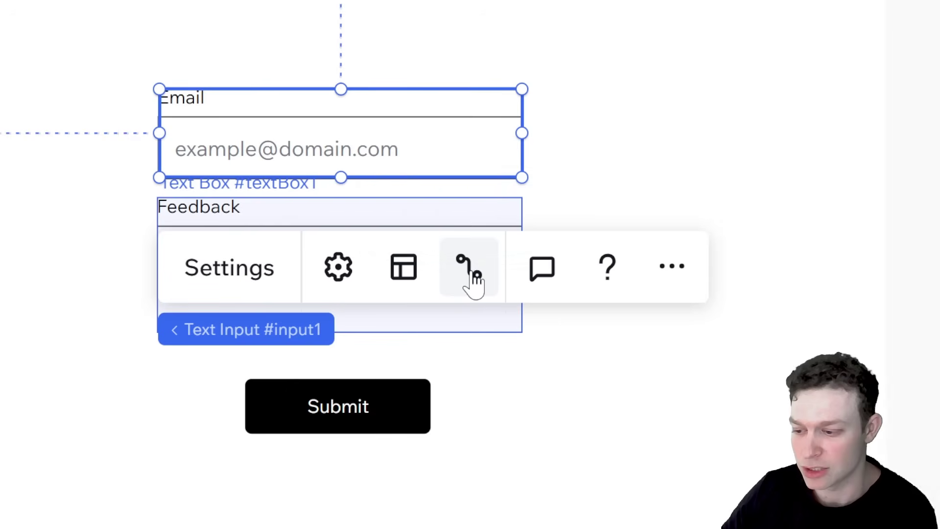
Add a dataset to the Email input via Connect to CMS and choose Create Collection
{"action": "left_click", "coordinate": [474, 278]}
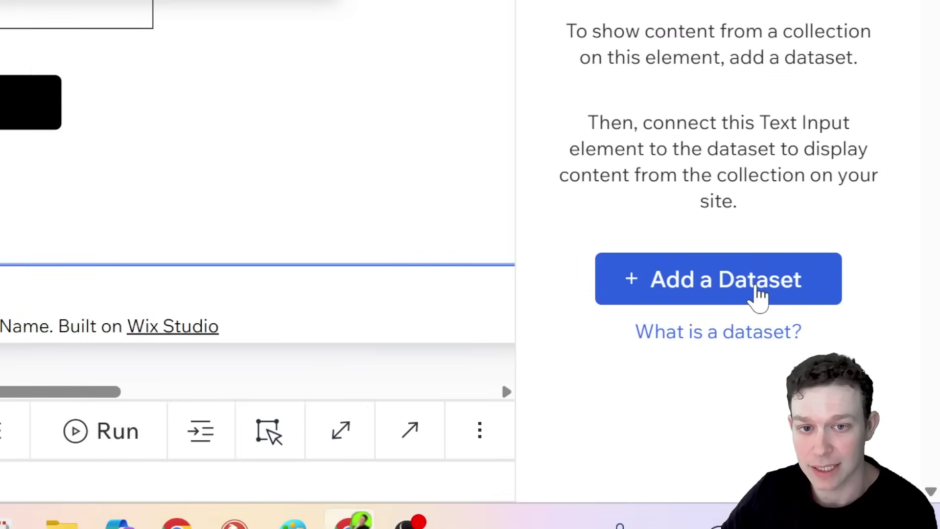
{"action": "left_click", "coordinate": [753, 292]}
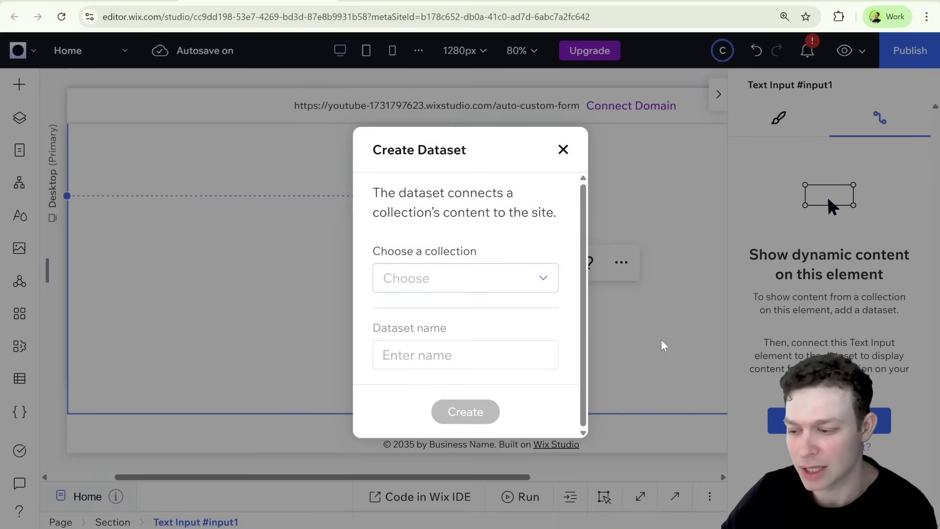
{"action": "left_click", "coordinate": [517, 283]}
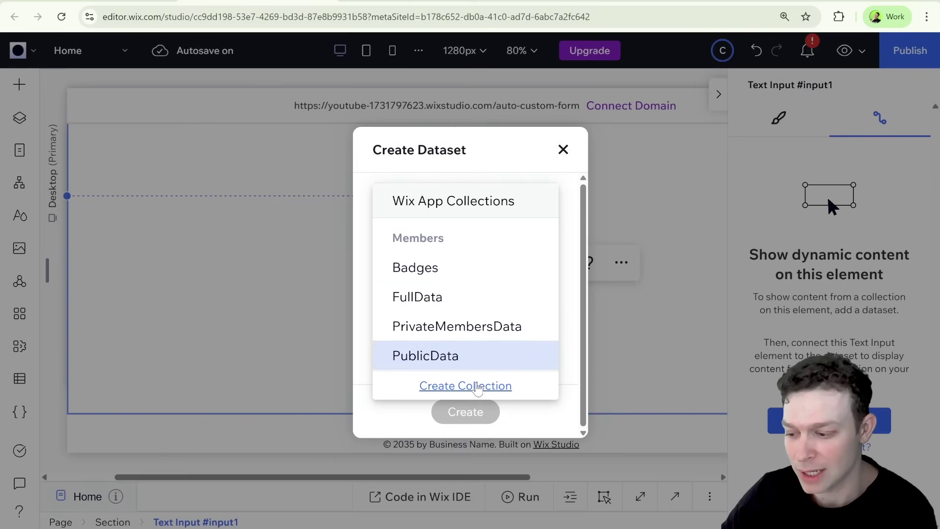
{"action": "left_click", "coordinate": [479, 386]}
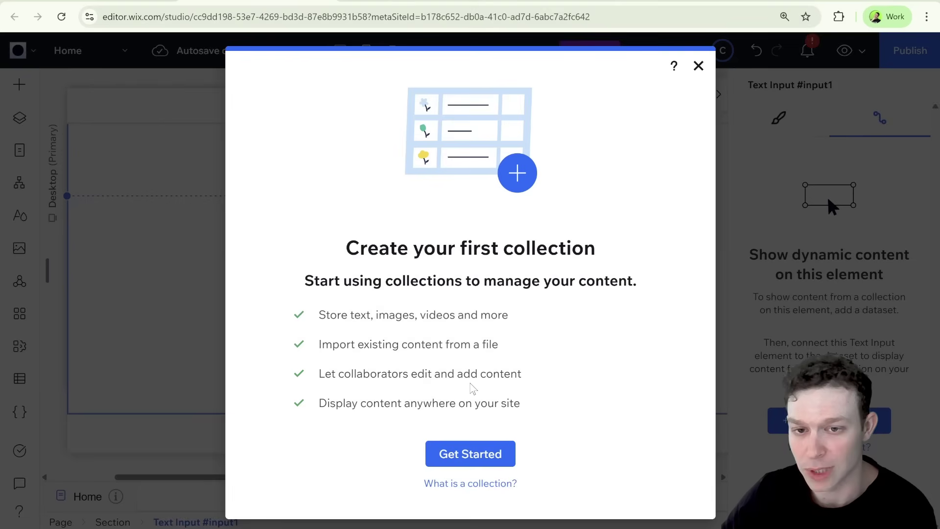
Create a multiple-item collection from scratch named 'Custom Form Submissions'
{"action": "left_click", "coordinate": [469, 453]}
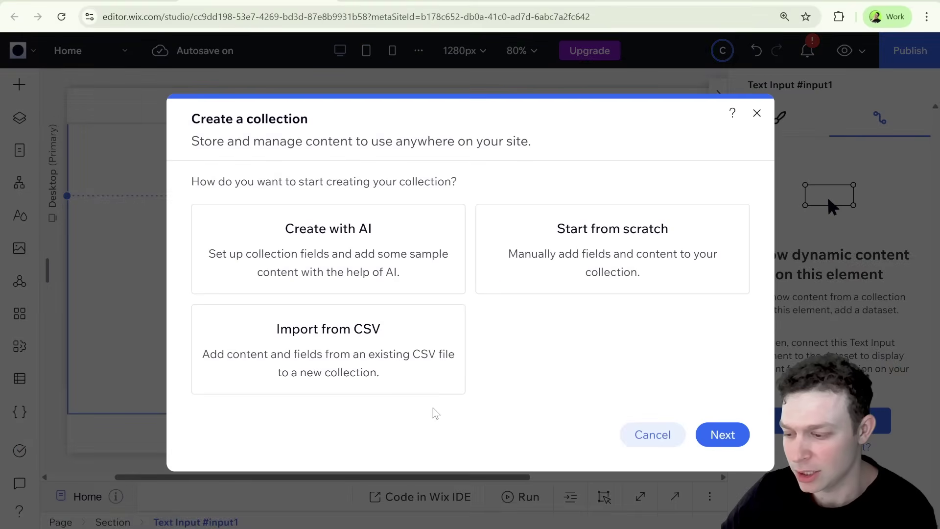
{"action": "left_click", "coordinate": [584, 266]}
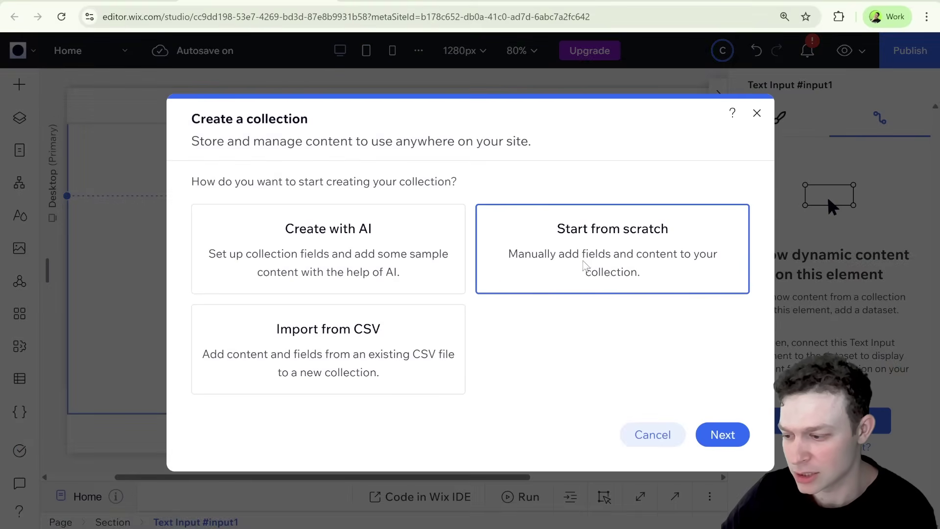
{"action": "left_click", "coordinate": [729, 427]}
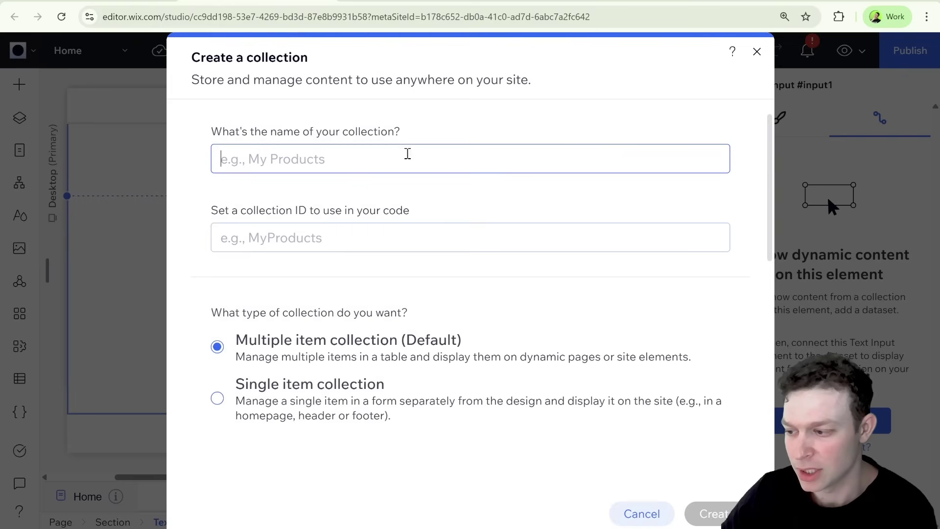
{"action": "type", "text": "Cust"}
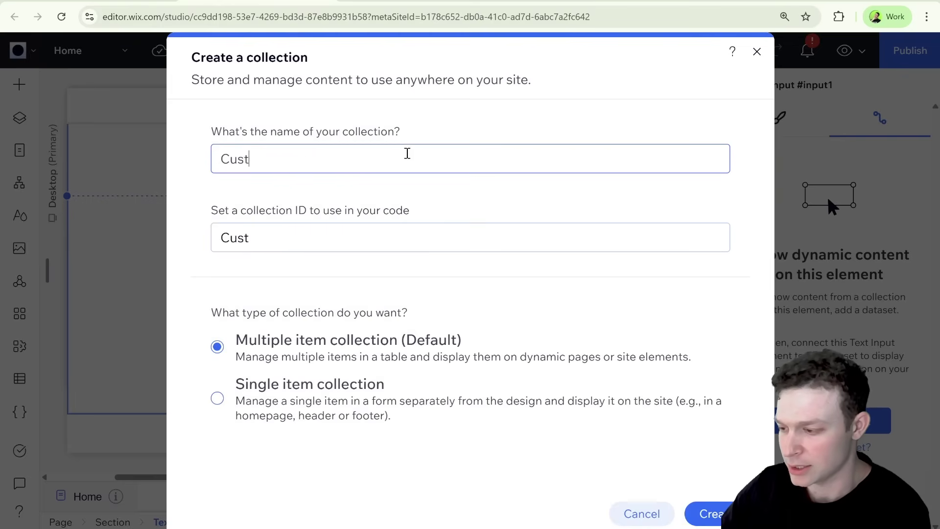
{"action": "type", "text": "om Form Sub"}
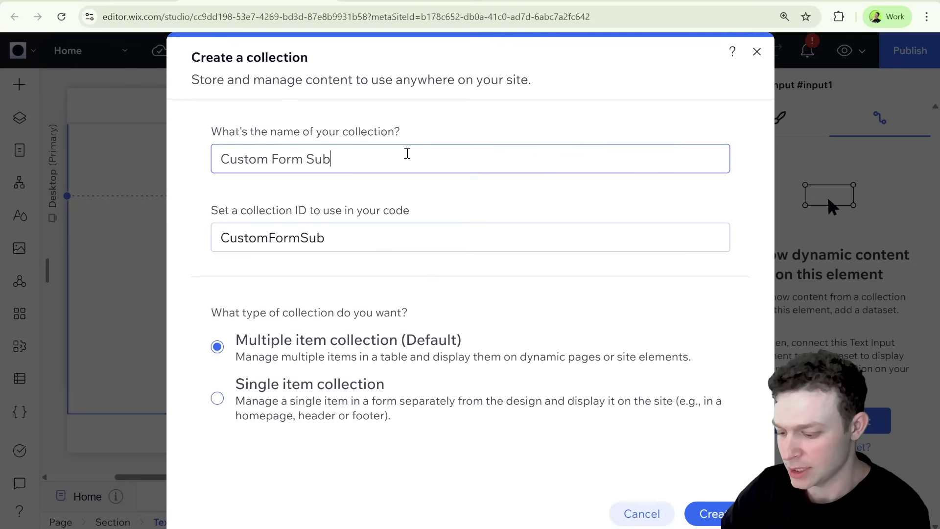
{"action": "type", "text": "missions"}
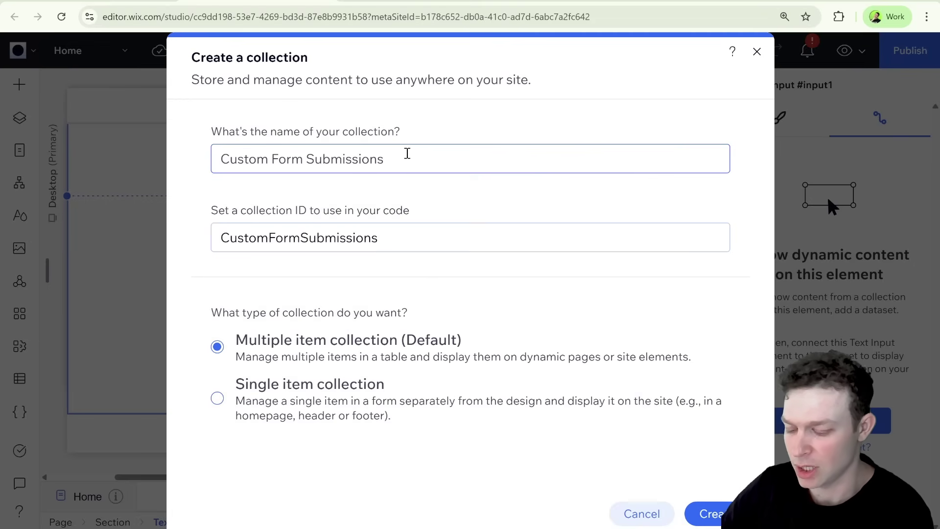
{"action": "left_click", "coordinate": [728, 509]}
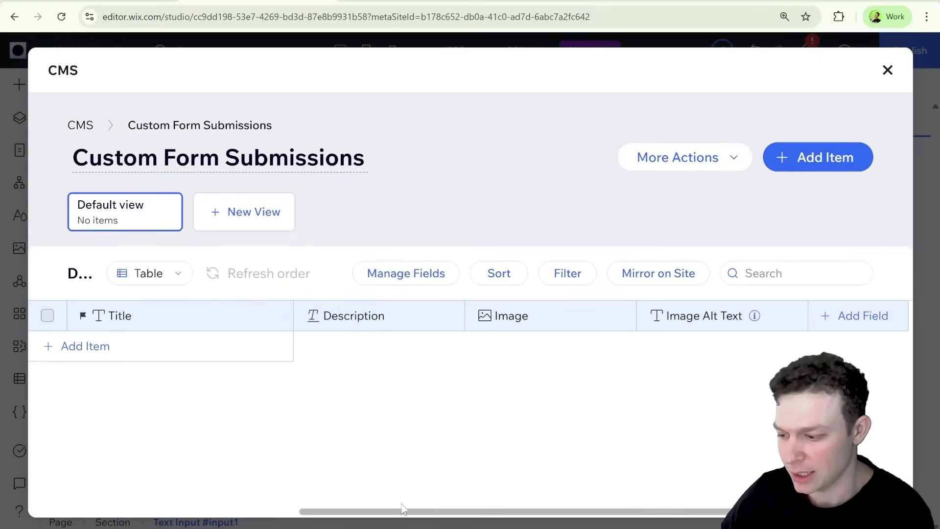
Delete the Description, Image and Image Alt Text fields from the collection
{"action": "left_click_drag", "start_coordinate": [401, 511], "coordinate": [380, 512]}
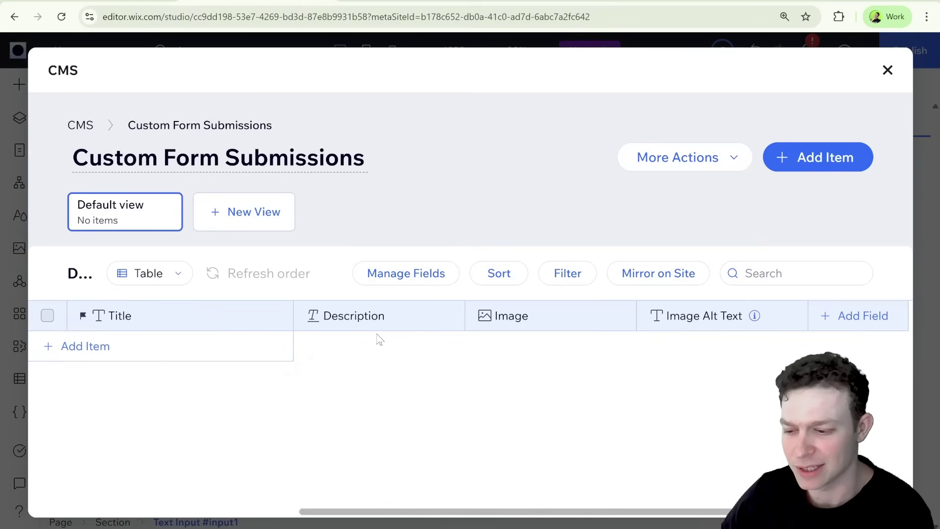
{"action": "left_click", "coordinate": [450, 319]}
{"action": "left_click", "coordinate": [415, 343]}
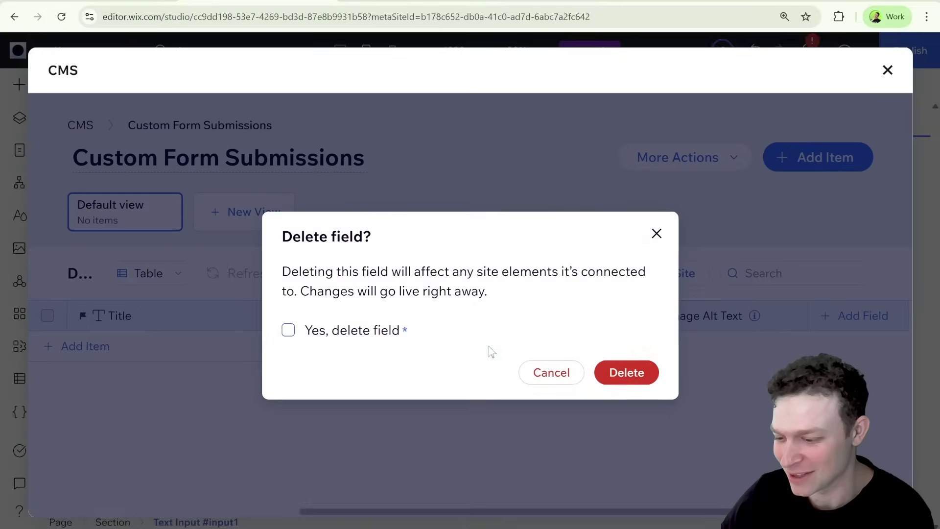
{"action": "key", "text": "space"}
{"action": "left_click", "coordinate": [636, 379]}
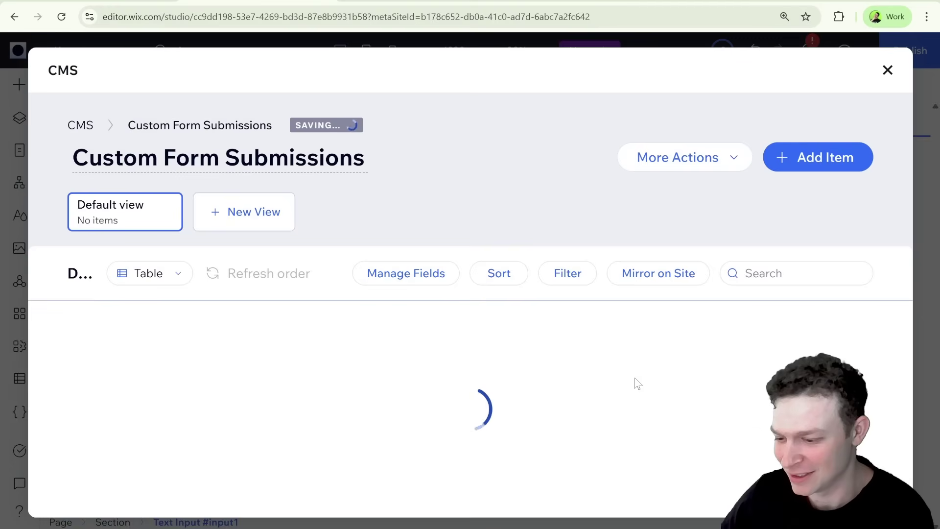
{"action": "left_click", "coordinate": [453, 319]}
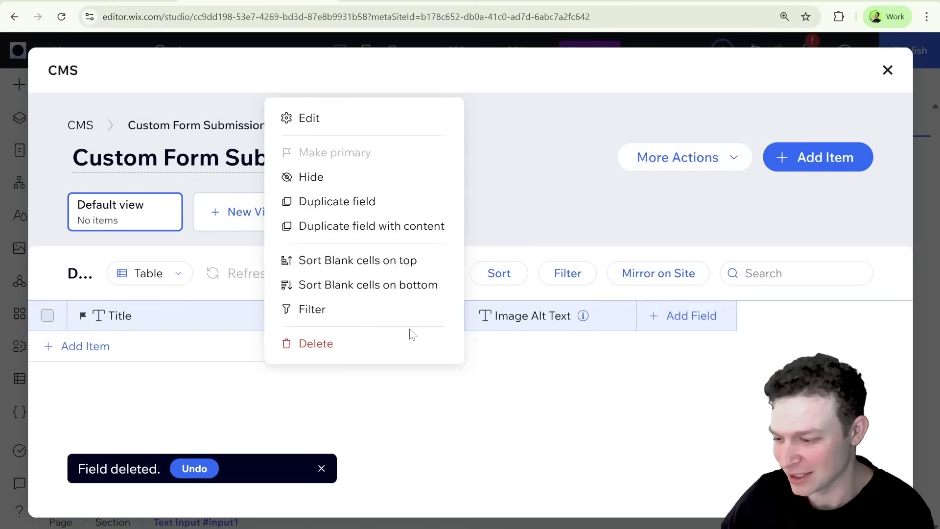
{"action": "left_click", "coordinate": [366, 344]}
{"action": "left_click", "coordinate": [334, 333]}
{"action": "left_click", "coordinate": [625, 373]}
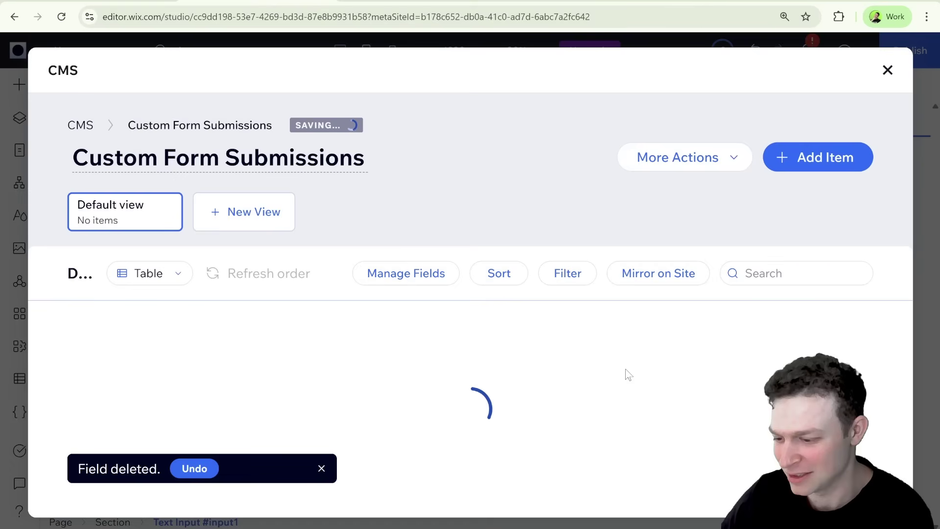
{"action": "left_click", "coordinate": [453, 320]}
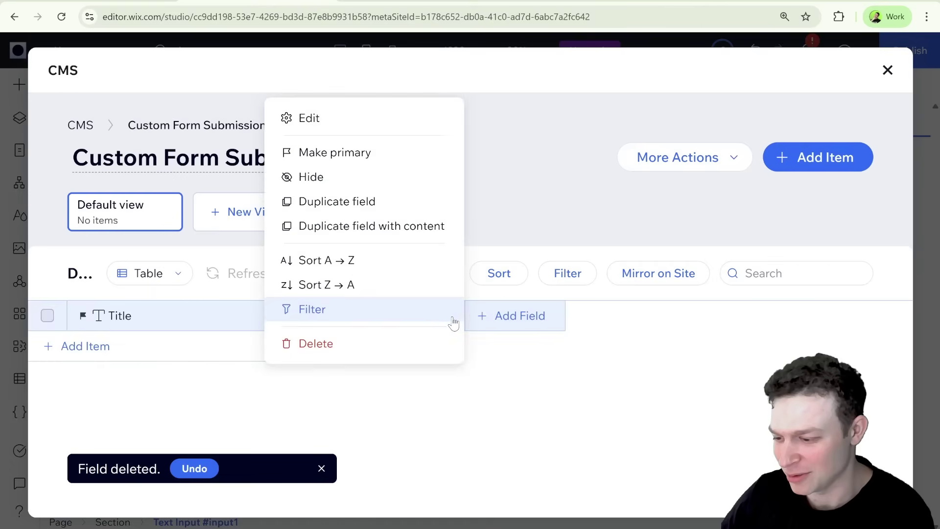
{"action": "left_click", "coordinate": [366, 344]}
{"action": "left_click", "coordinate": [362, 332]}
{"action": "left_click", "coordinate": [626, 372]}
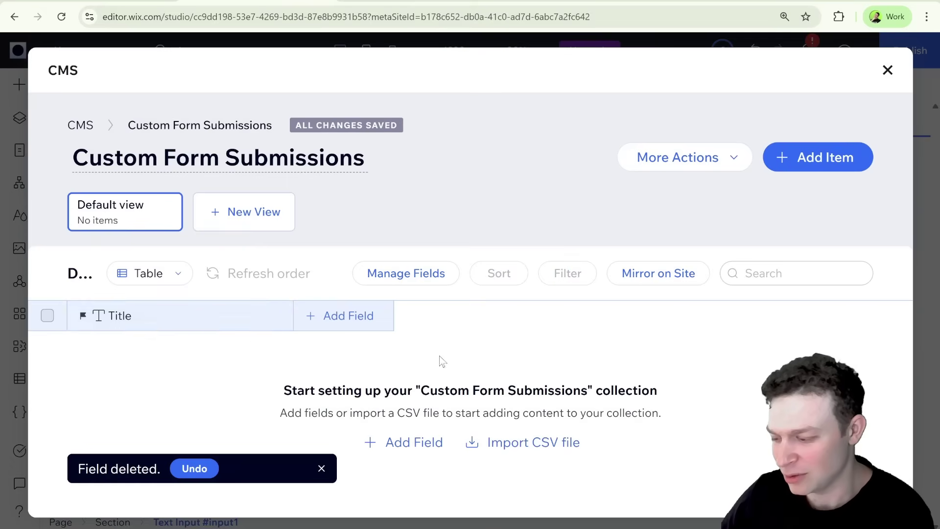
Add two text fields to the collection named 'Email' and 'Feedback'
{"action": "left_click", "coordinate": [186, 315]}
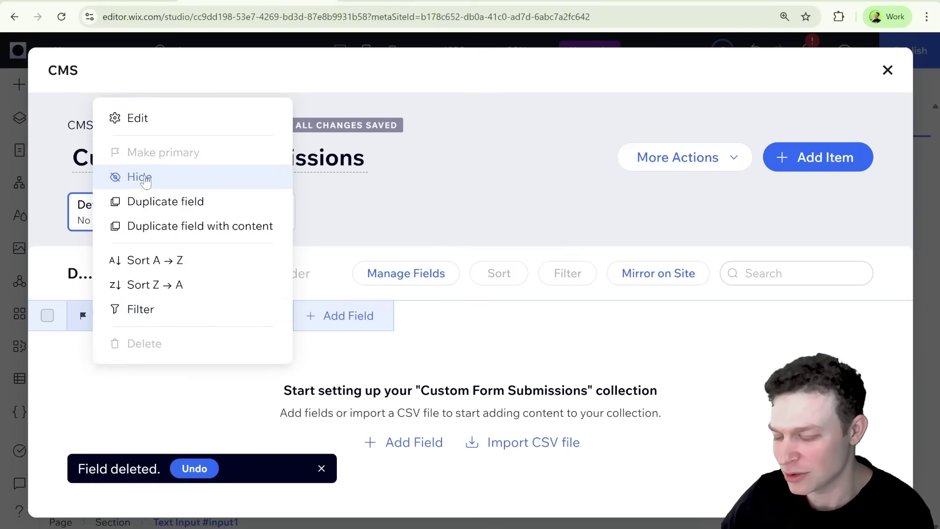
{"action": "left_click", "coordinate": [376, 323]}
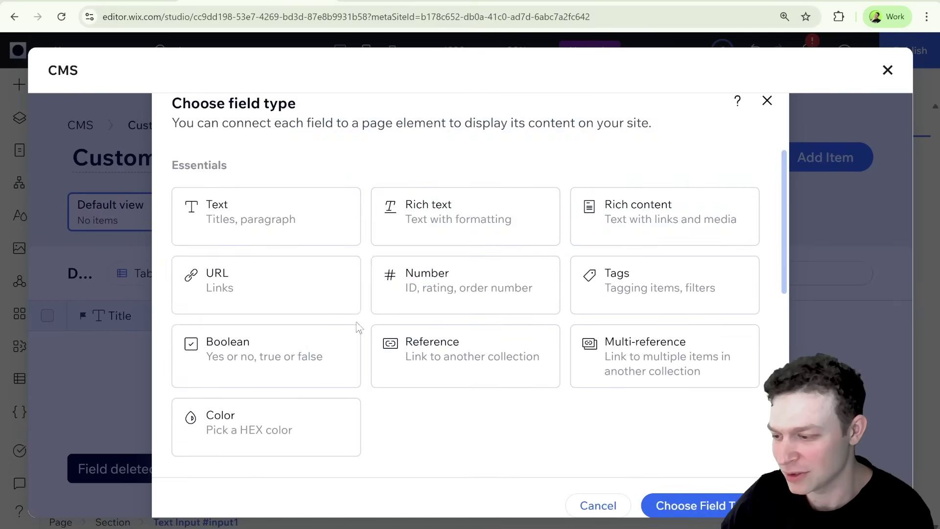
{"action": "left_click", "coordinate": [304, 235]}
{"action": "left_click", "coordinate": [695, 504]}
{"action": "type", "text": "Email"}
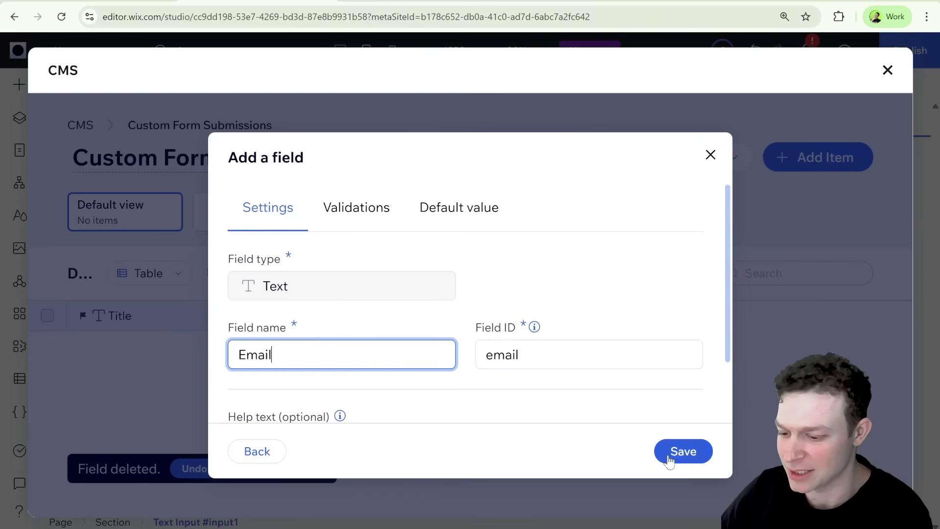
{"action": "left_click", "coordinate": [668, 454]}
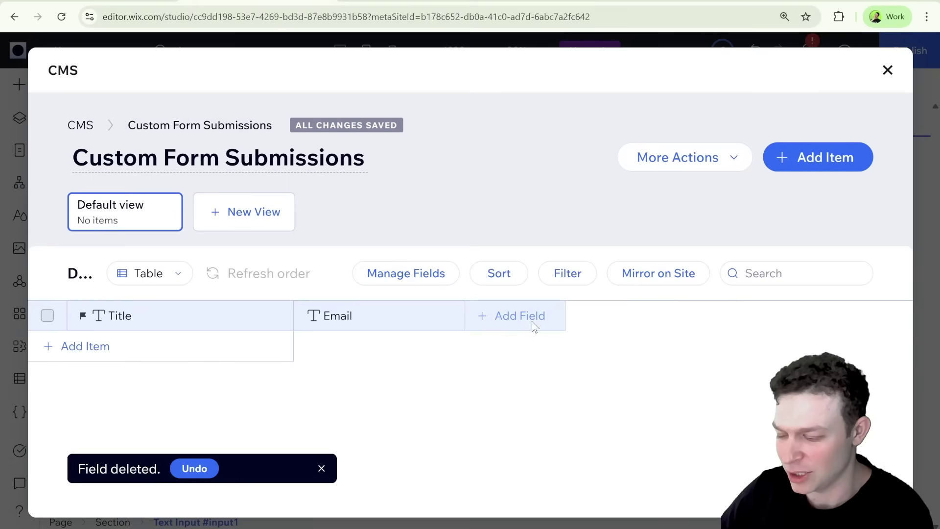
{"action": "left_click", "coordinate": [539, 315]}
{"action": "left_click", "coordinate": [314, 244]}
{"action": "left_click", "coordinate": [658, 505]}
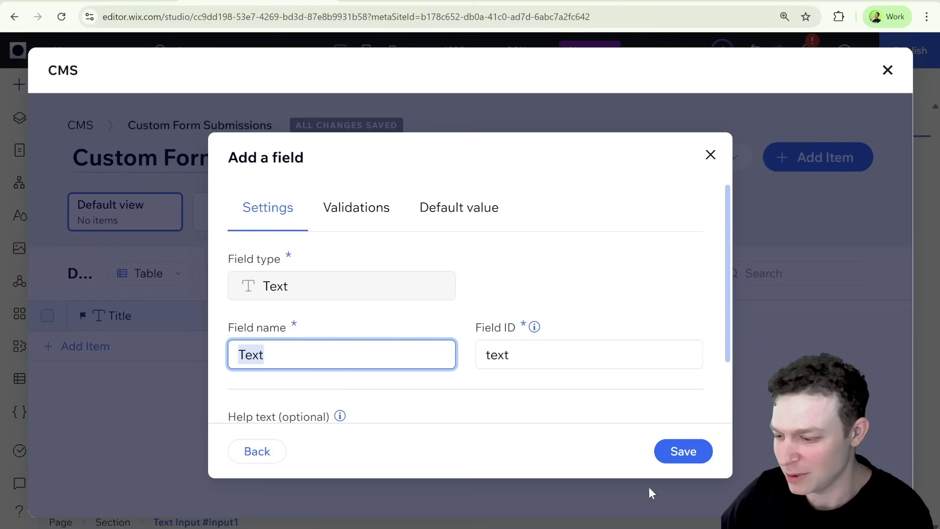
{"action": "type", "text": "FEedback"}
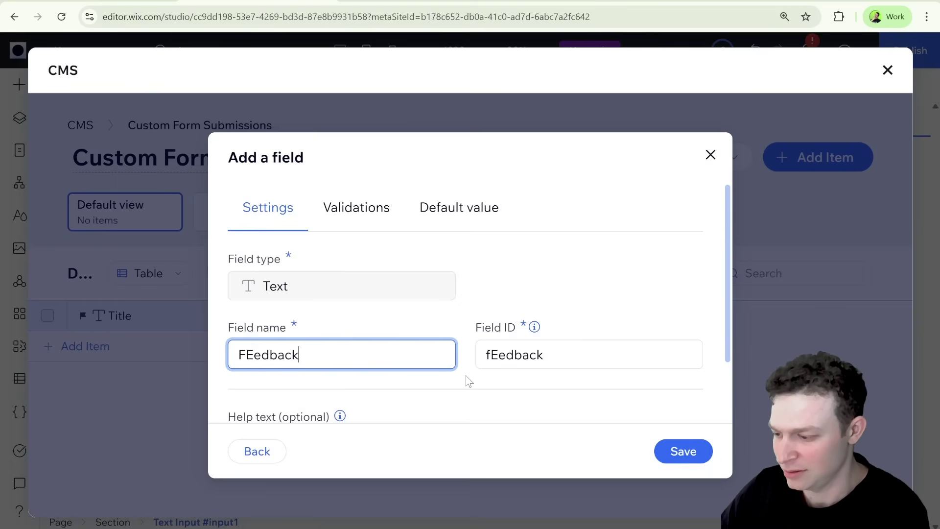
{"action": "key", "text": "BackSpace"}
{"action": "key", "text": "BackSpace"}
{"action": "key", "text": "BackSpace"}
{"action": "type", "text": "ee"}
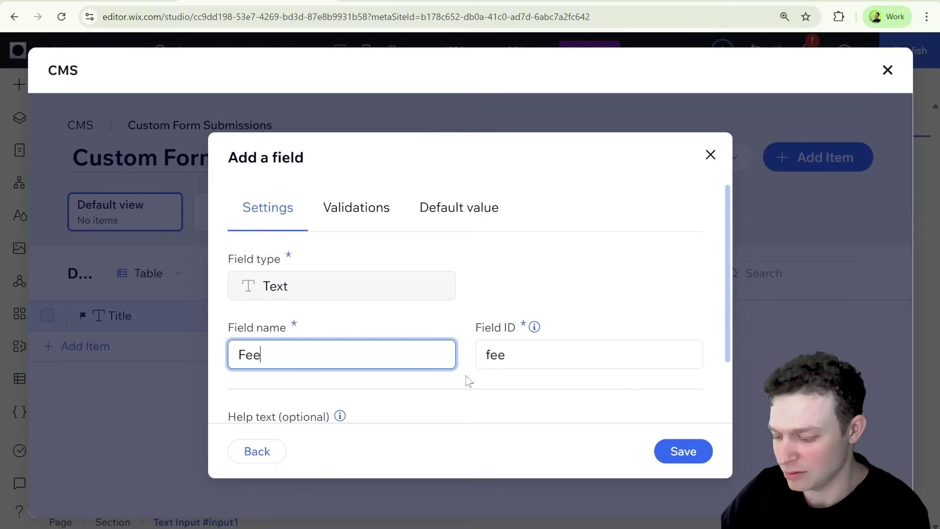
{"action": "type", "text": "dback"}
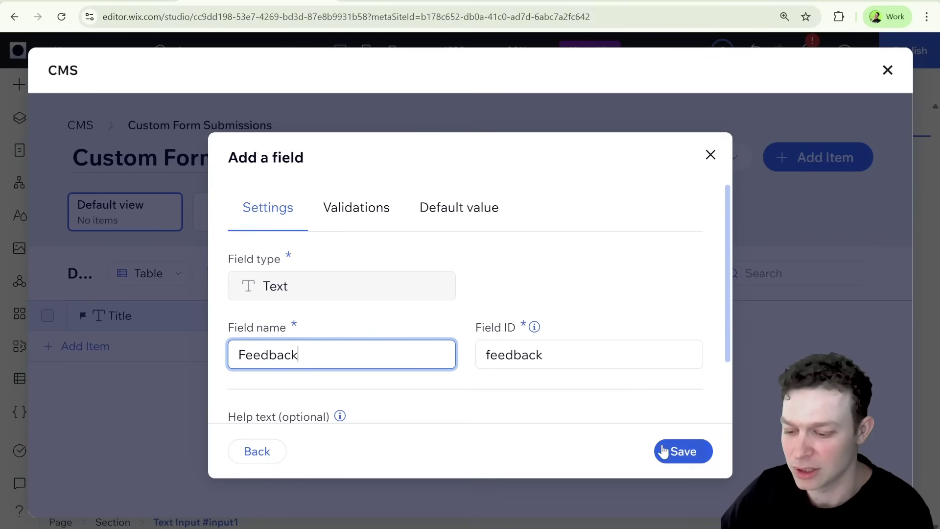
{"action": "left_click", "coordinate": [662, 451]}
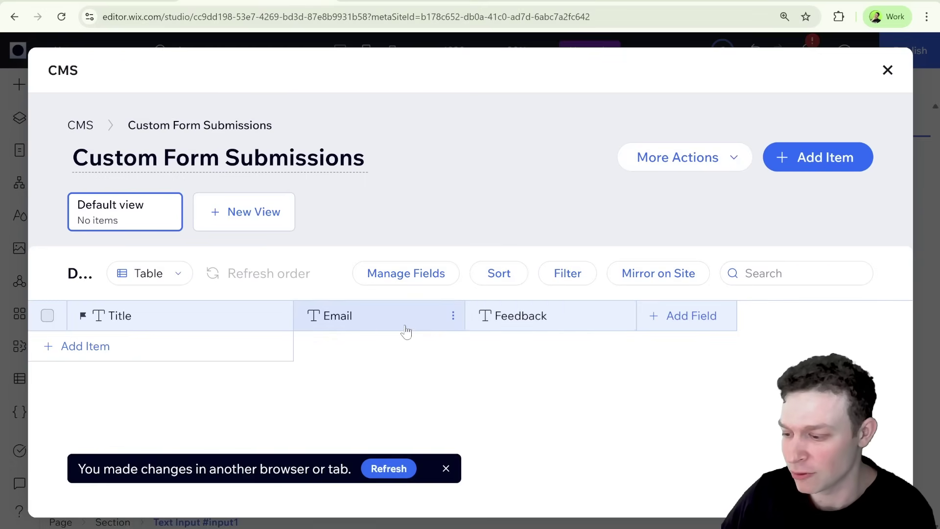
Make Email the collection's primary field and refresh the collection
{"action": "left_click", "coordinate": [455, 315]}
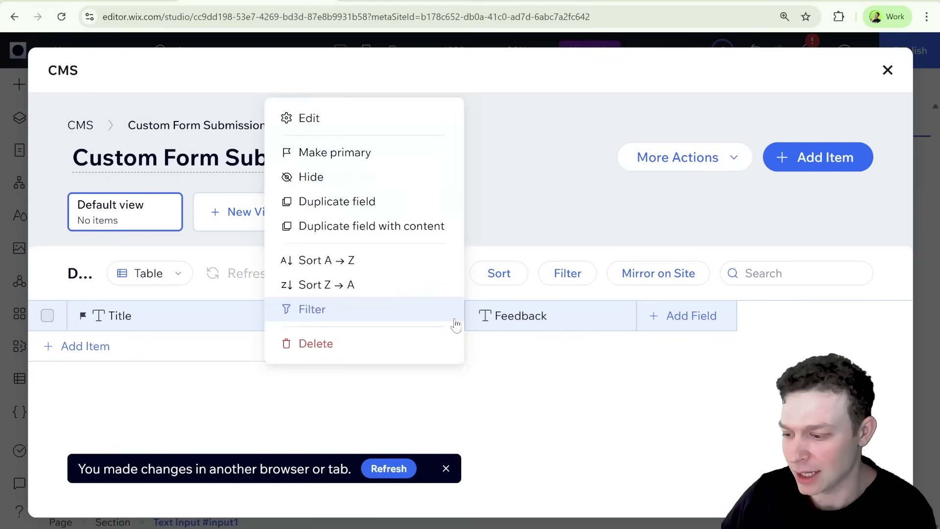
{"action": "left_click", "coordinate": [373, 158]}
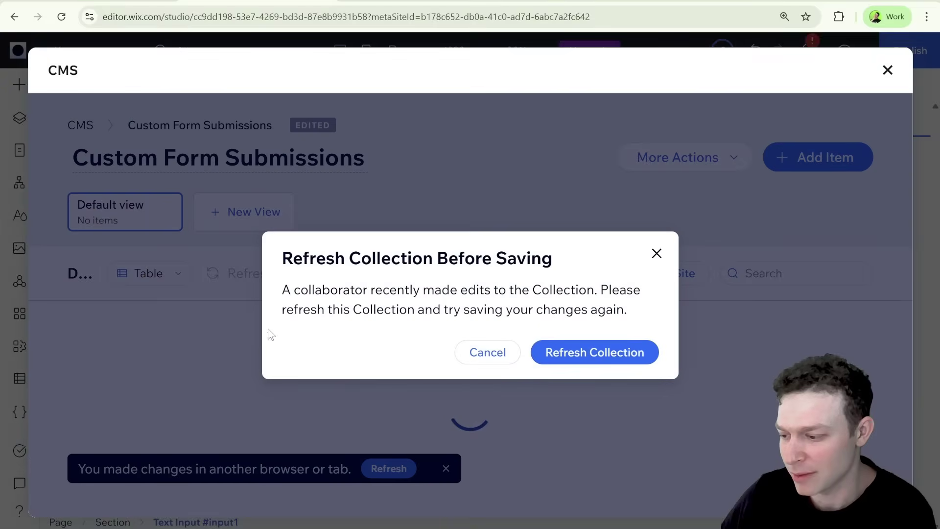
{"action": "left_click", "coordinate": [489, 351]}
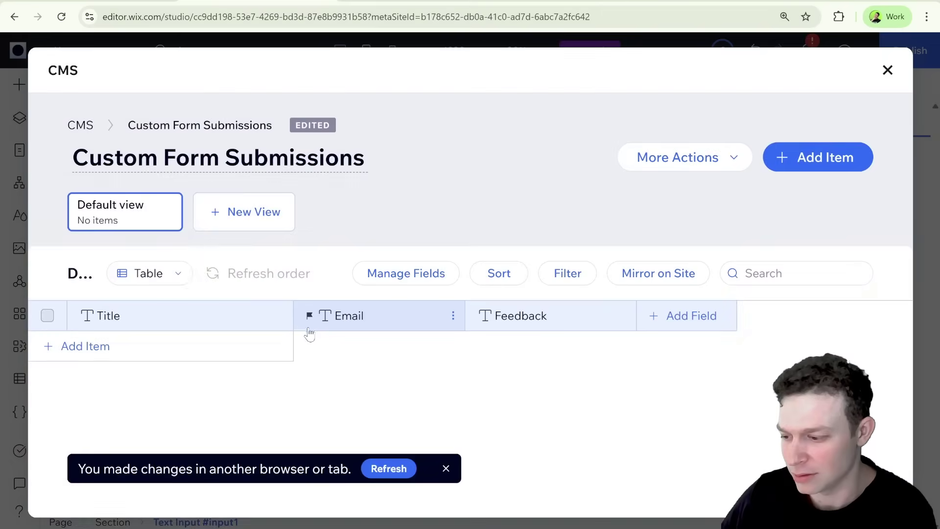
Delete the Title field from the collection
{"action": "left_click", "coordinate": [283, 317]}
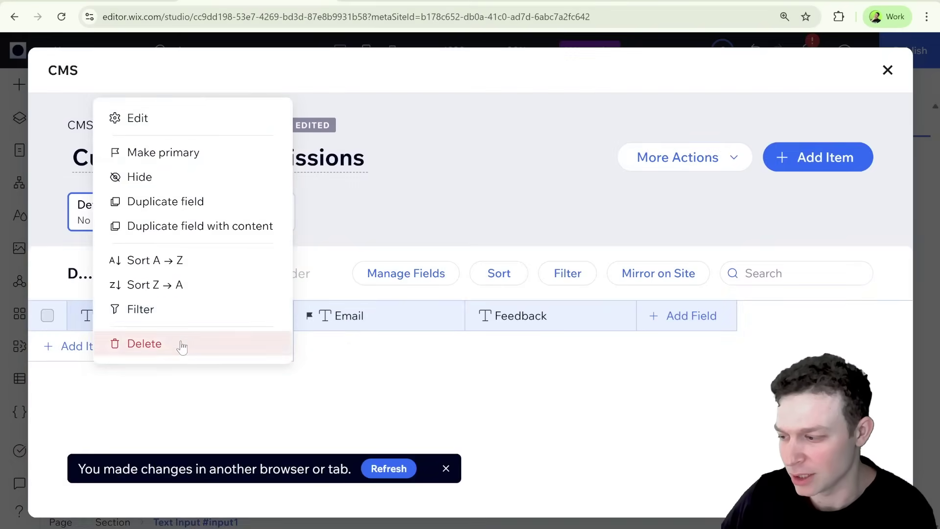
{"action": "left_click", "coordinate": [146, 344]}
{"action": "left_click", "coordinate": [394, 333]}
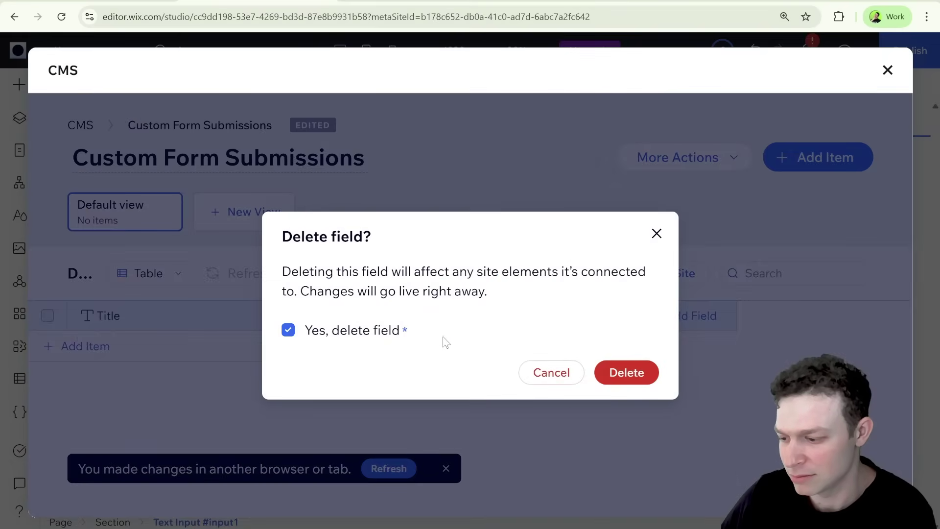
{"action": "left_click", "coordinate": [622, 372]}
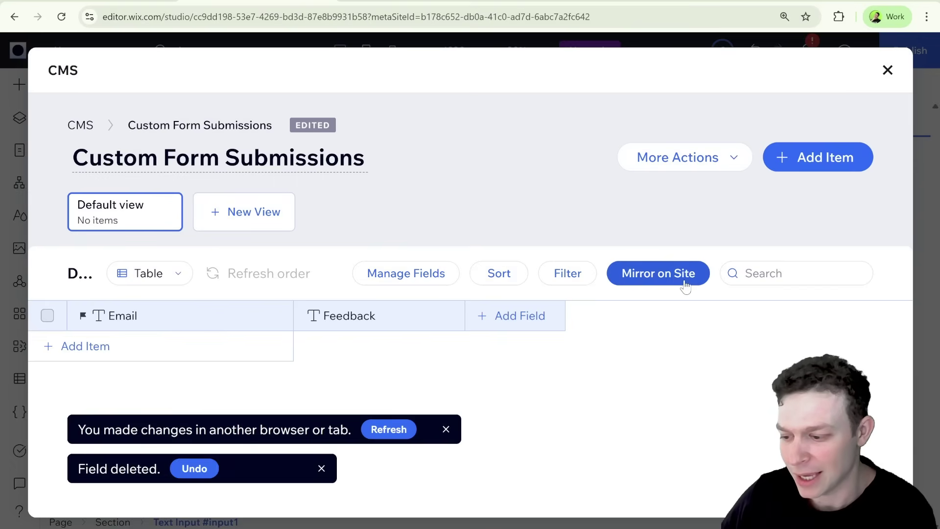
Back in the editor, create a dataset using the Custom Form Submissions collection
{"action": "left_click", "coordinate": [887, 70]}
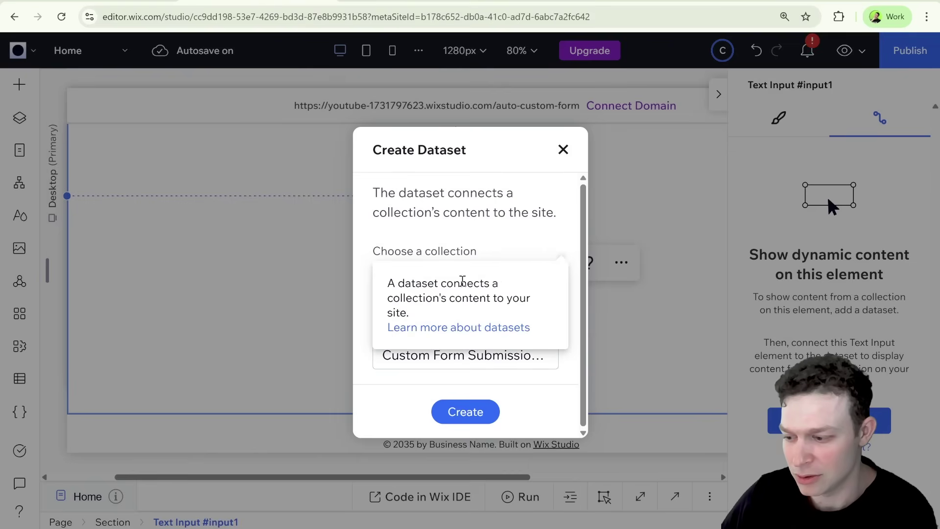
{"action": "left_click", "coordinate": [518, 278]}
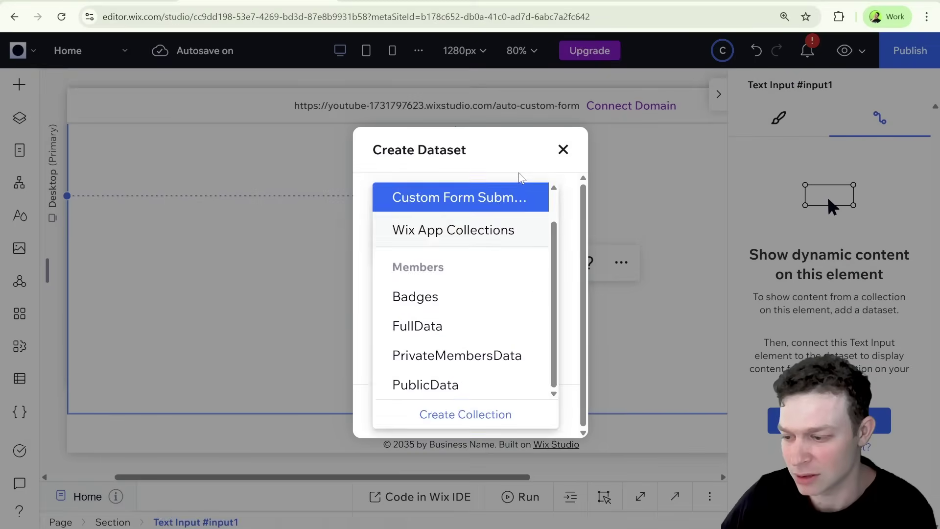
{"action": "left_click", "coordinate": [504, 201]}
{"action": "triple_click", "coordinate": [430, 354]}
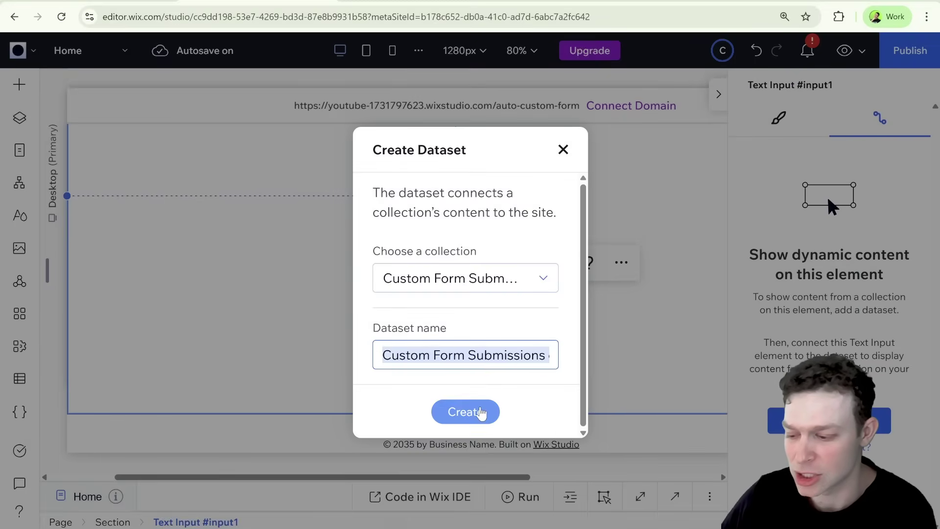
{"action": "left_click", "coordinate": [480, 412]}
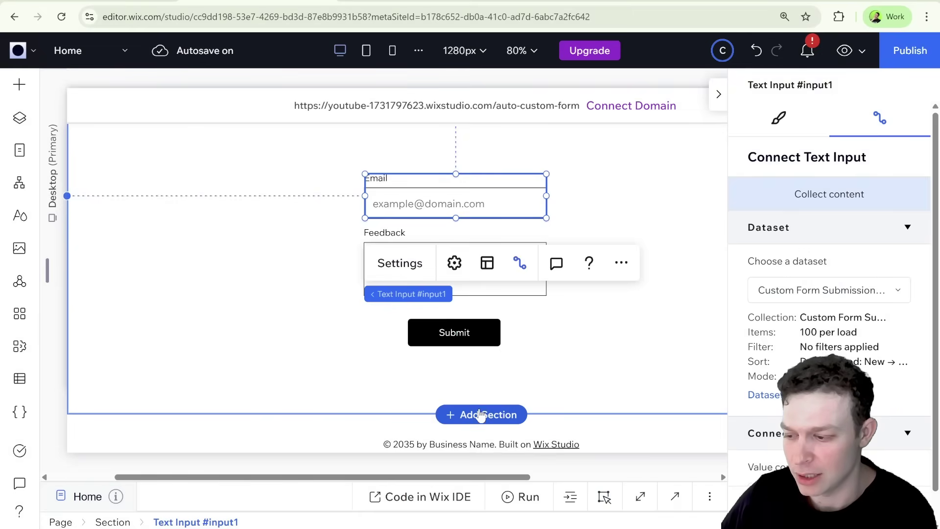
Set the dataset mode to Write in Dataset Settings
{"action": "mouse_move", "coordinate": [837, 372]}
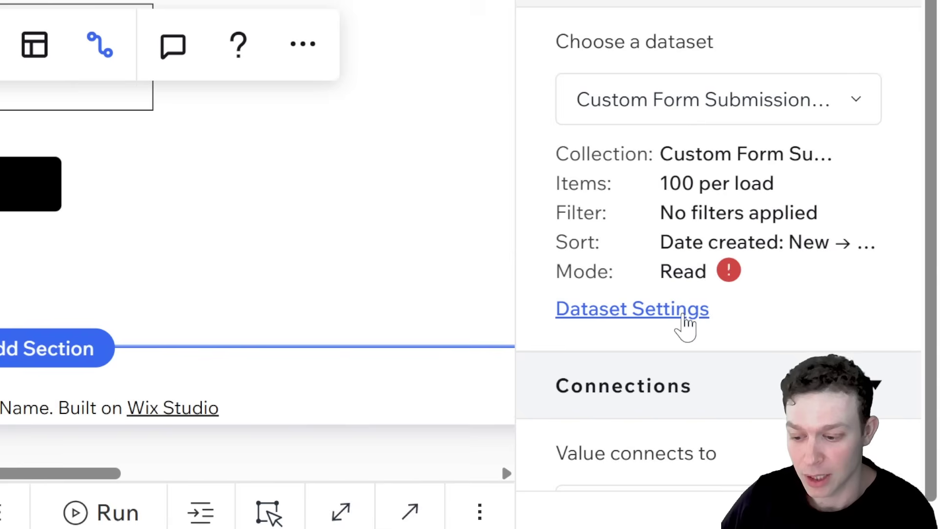
{"action": "left_click", "coordinate": [687, 310]}
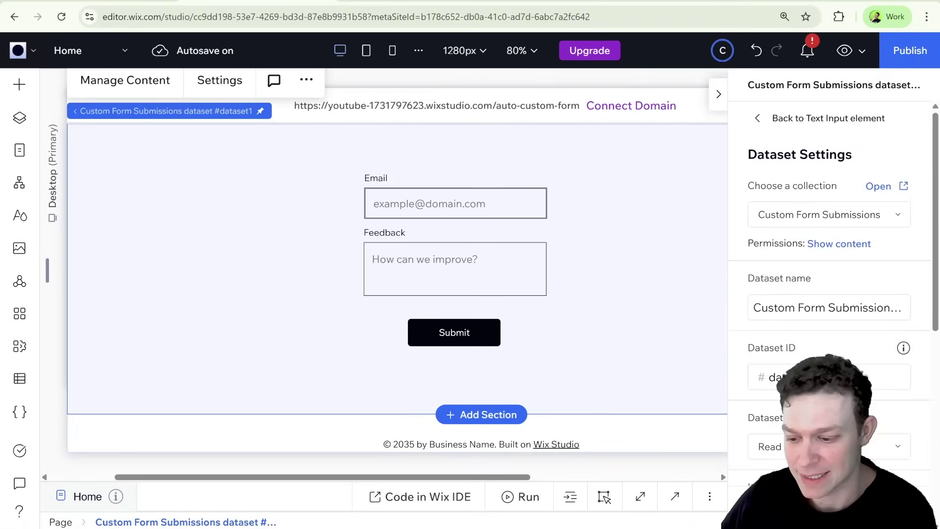
{"action": "scroll", "coordinate": [687, 323], "scroll_direction": "down", "scroll_amount": 3}
{"action": "left_click", "coordinate": [680, 412]}
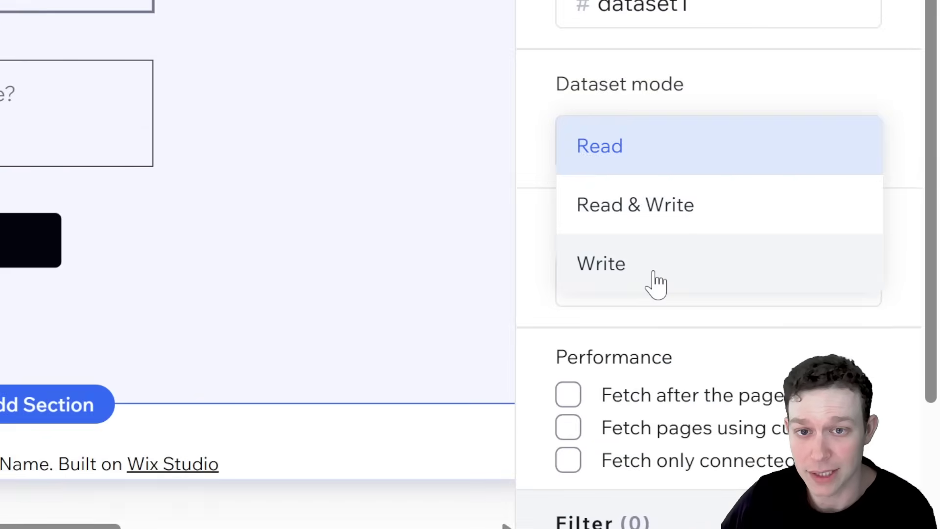
{"action": "left_click", "coordinate": [657, 283]}
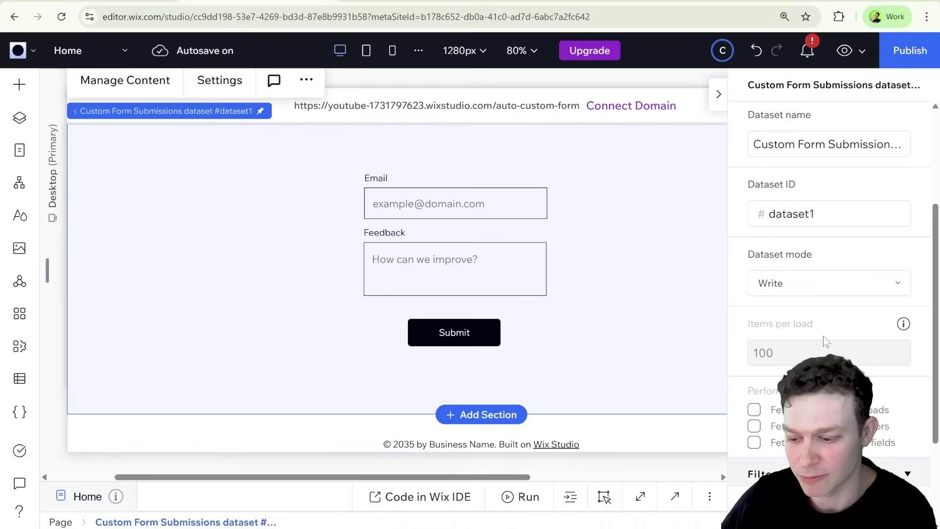
{"action": "scroll", "coordinate": [827, 340], "scroll_direction": "down", "scroll_amount": 3}
{"action": "scroll", "coordinate": [827, 340], "scroll_direction": "up", "scroll_amount": 5}
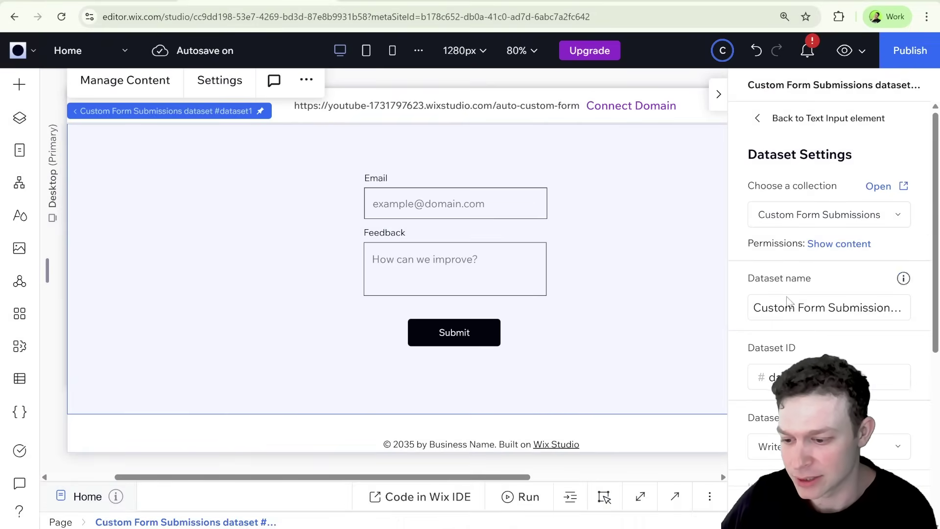
{"action": "scroll", "coordinate": [761, 147], "scroll_direction": "down", "scroll_amount": 3}
{"action": "scroll", "coordinate": [764, 159], "scroll_direction": "up", "scroll_amount": 3}
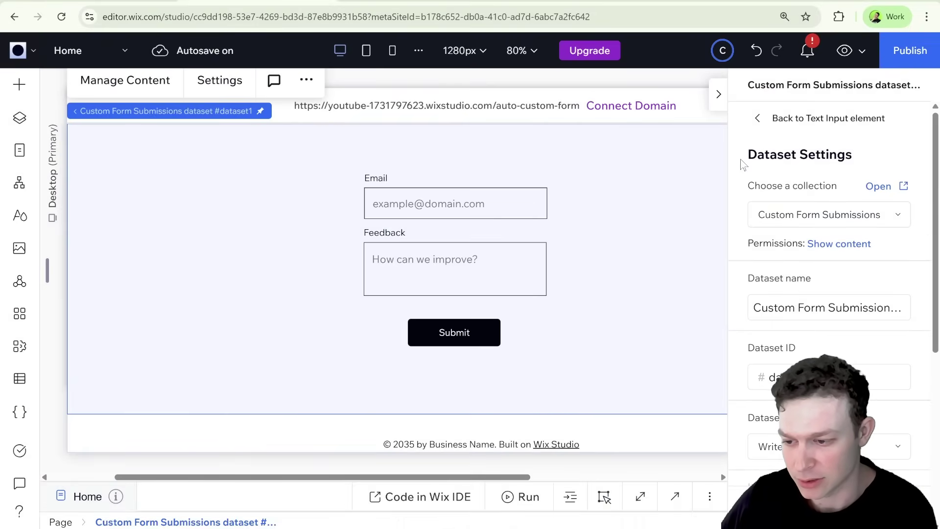
Connect the Email input's value to the Email (Text) field
{"action": "left_click", "coordinate": [758, 119]}
{"action": "scroll", "coordinate": [815, 277], "scroll_direction": "down", "scroll_amount": 1}
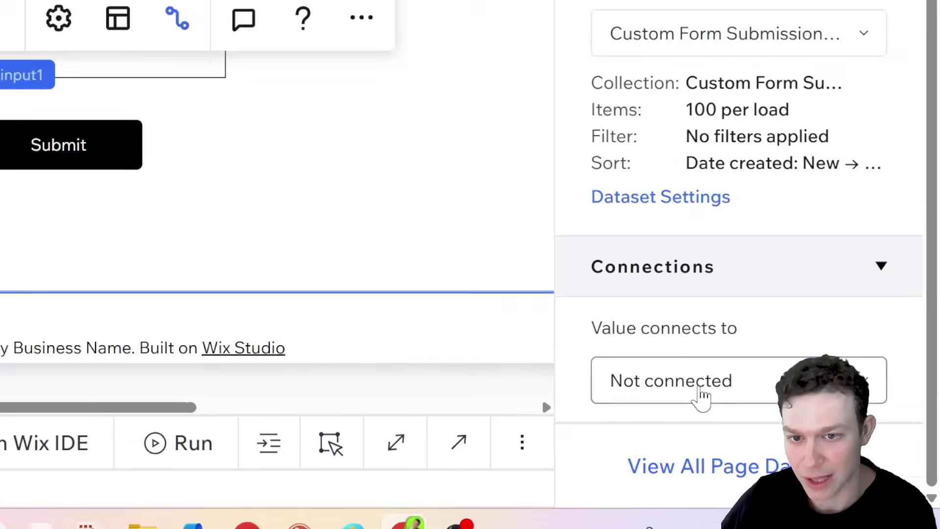
{"action": "left_click", "coordinate": [795, 465]}
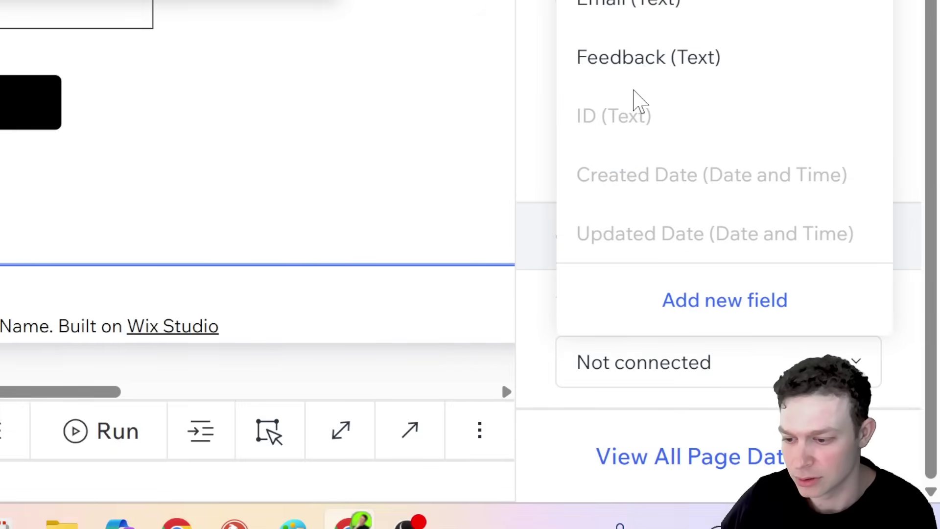
{"action": "left_click", "coordinate": [637, 20]}
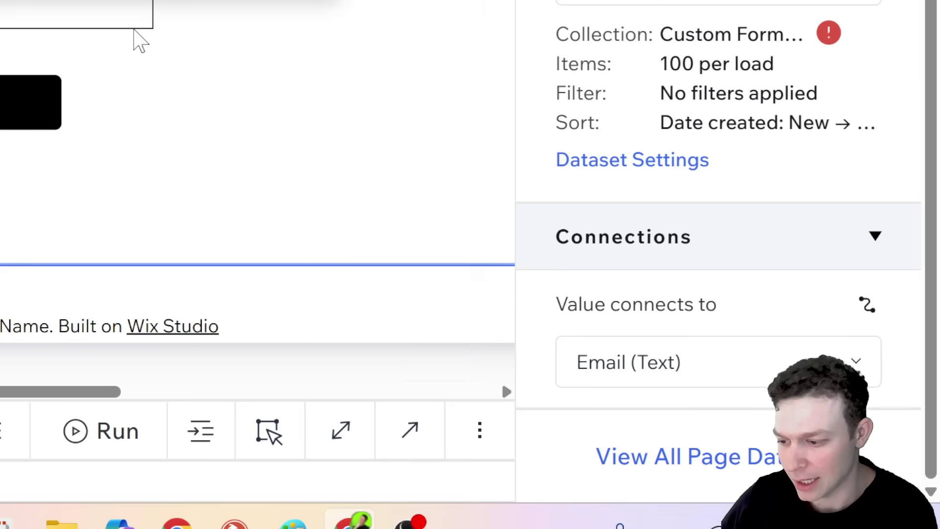
Connect the Feedback text box's value to the Feedback (Text) field
{"action": "left_click", "coordinate": [133, 19]}
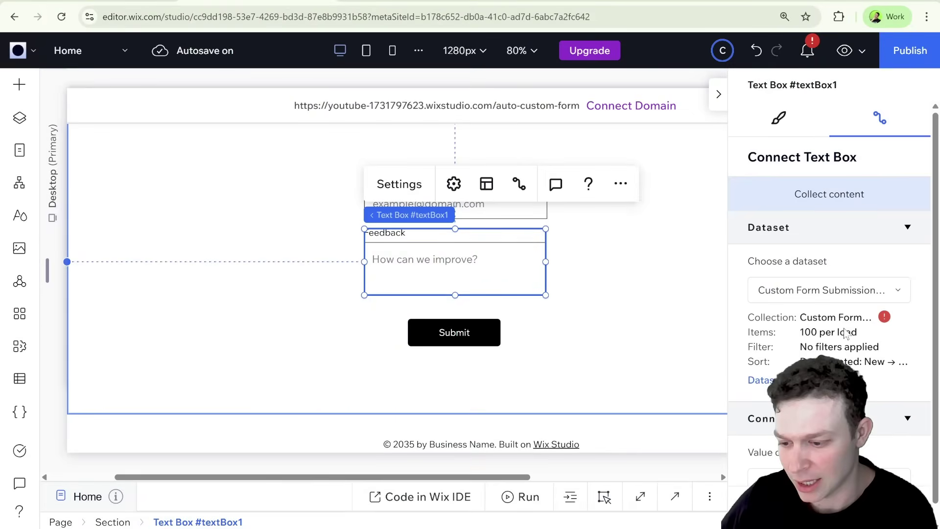
{"action": "scroll", "coordinate": [832, 313], "scroll_direction": "down", "scroll_amount": 1}
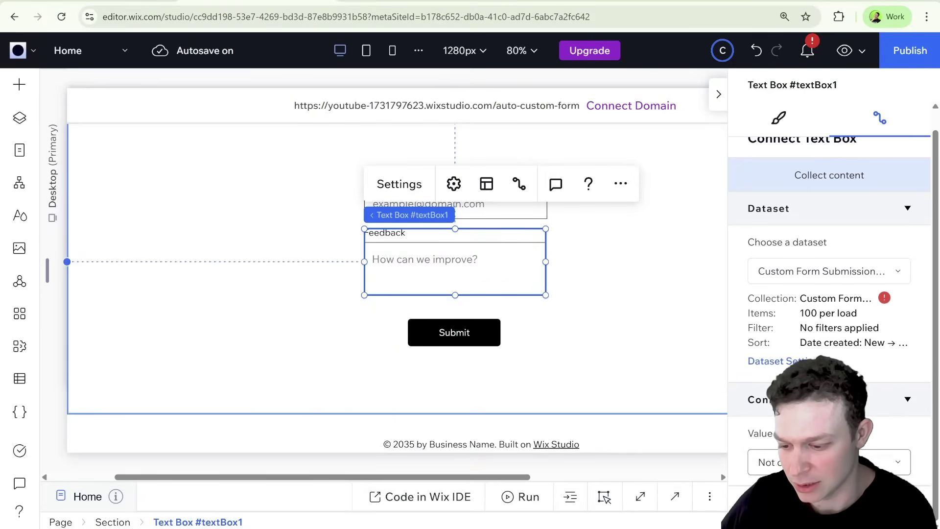
{"action": "left_click", "coordinate": [832, 461]}
{"action": "left_click", "coordinate": [815, 317]}
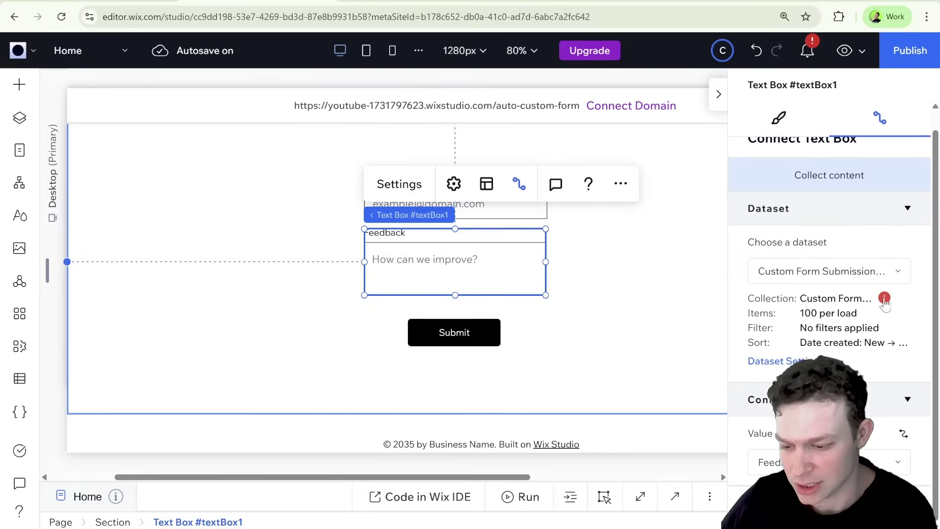
{"action": "mouse_move", "coordinate": [884, 296]}
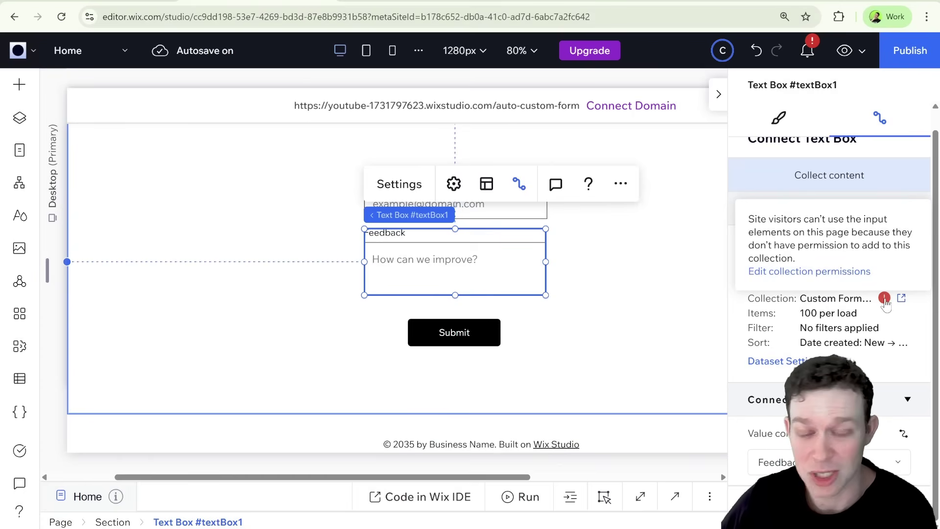
Set collection permissions to Collect content so everyone can add items, with browser zoom at 100%
{"action": "left_click", "coordinate": [861, 272]}
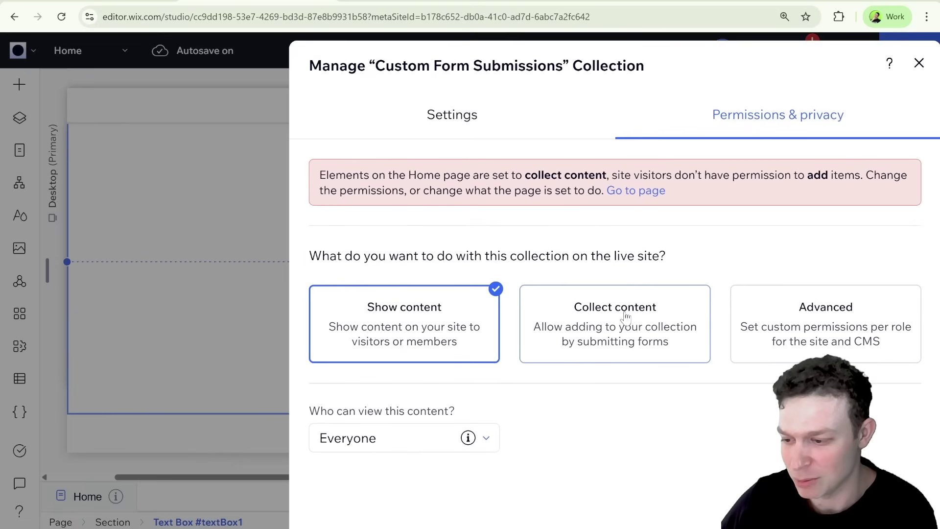
{"action": "left_click", "coordinate": [678, 342]}
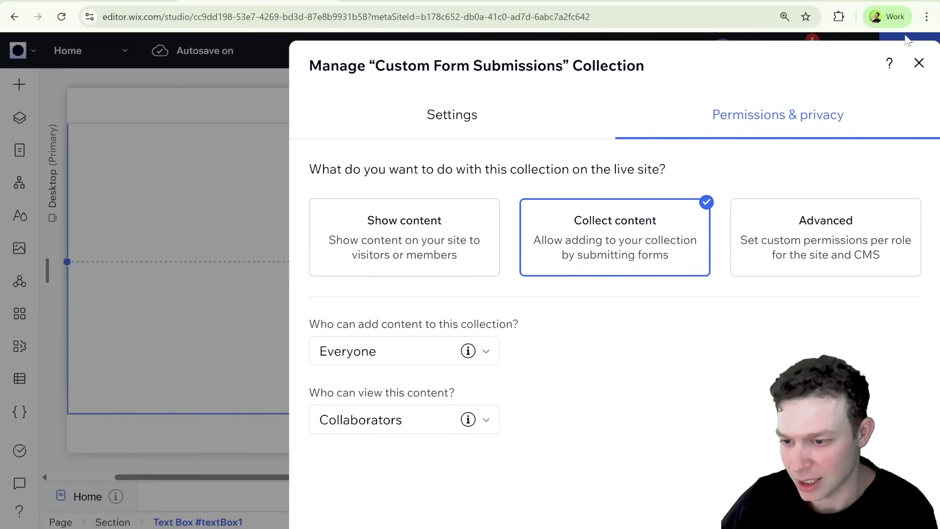
{"action": "left_click", "coordinate": [927, 17]}
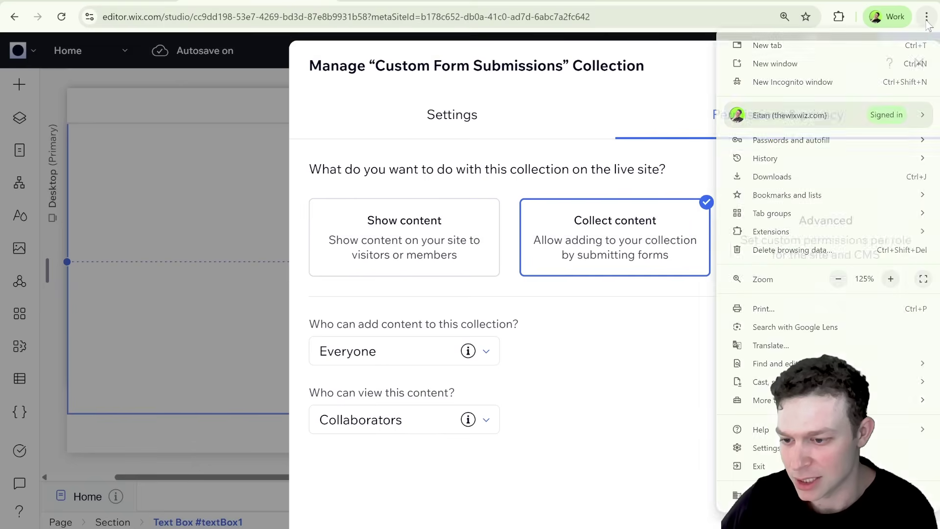
{"action": "left_click", "coordinate": [837, 278]}
{"action": "key", "text": "Escape"}
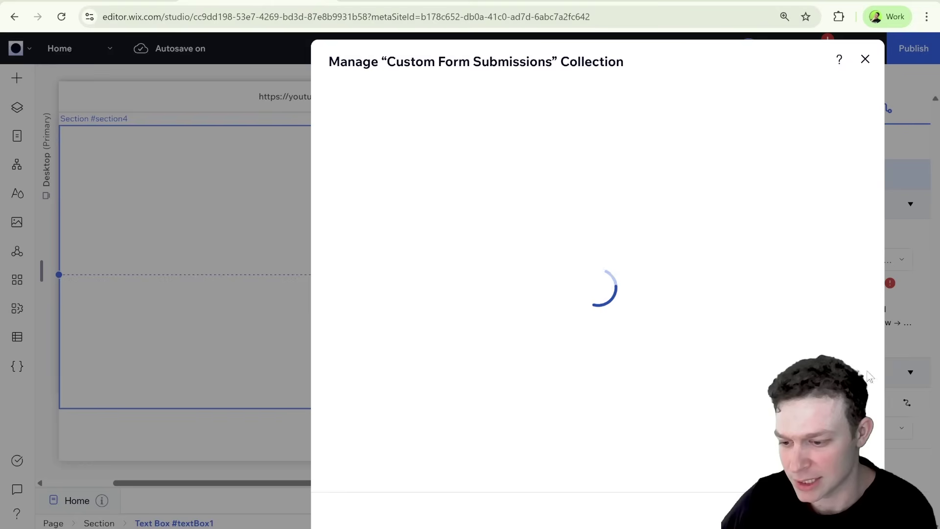
{"action": "key", "text": "Escape"}
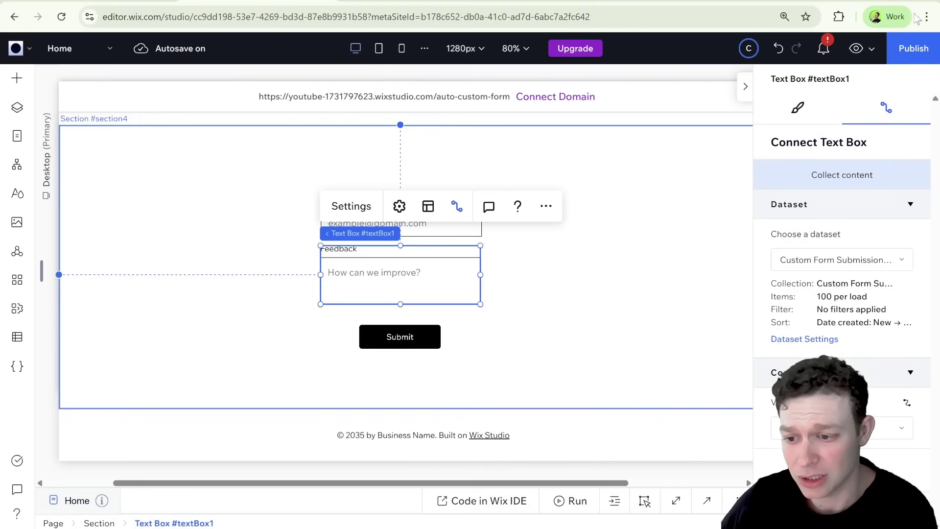
{"action": "left_click", "coordinate": [926, 17]}
{"action": "left_click", "coordinate": [889, 278]}
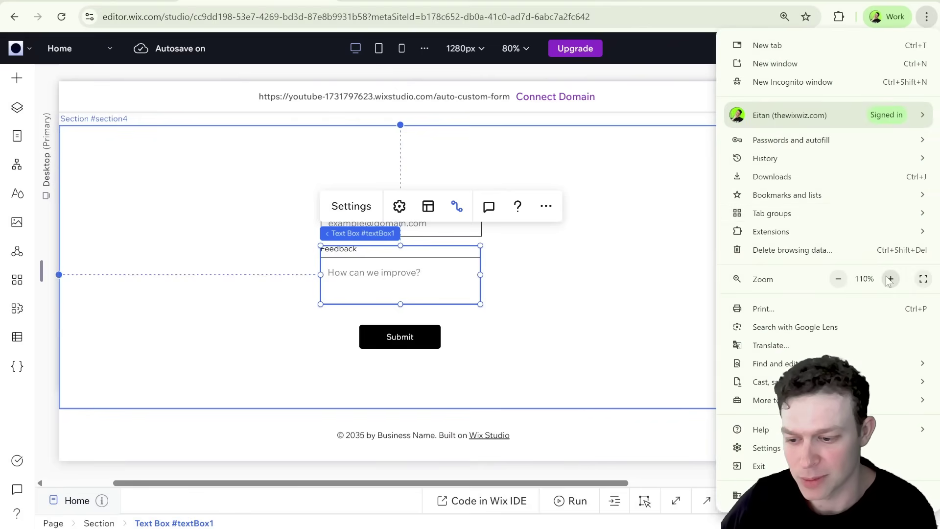
{"action": "left_click", "coordinate": [890, 278]}
{"action": "left_click", "coordinate": [710, 212]}
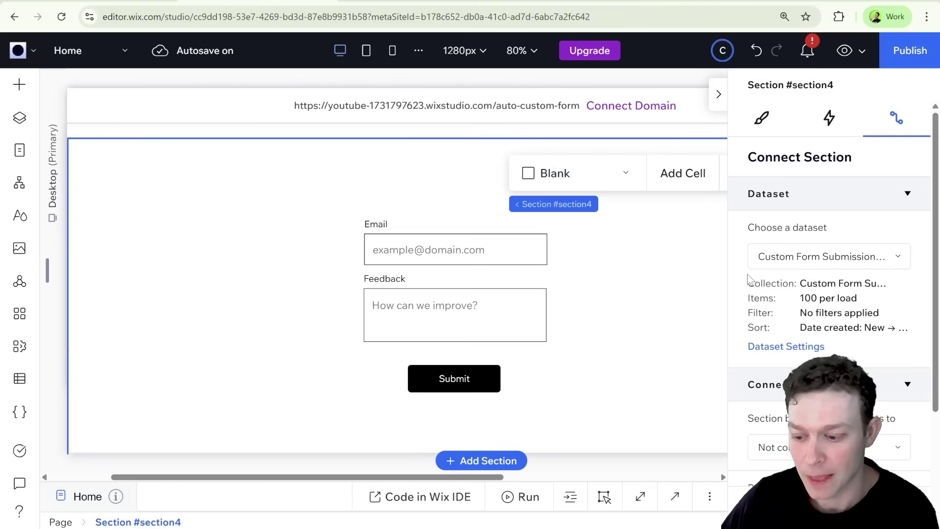
{"action": "scroll", "coordinate": [754, 279], "scroll_direction": "down", "scroll_amount": 2}
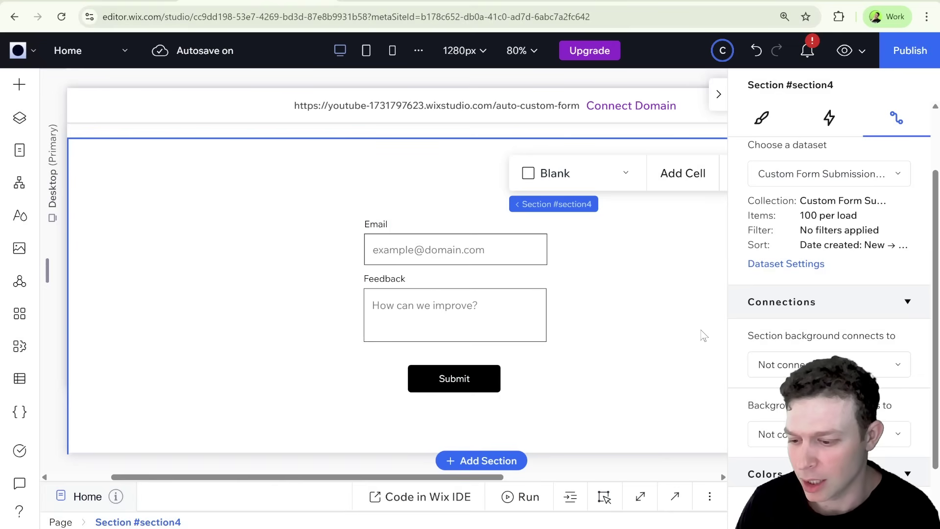
Set the Submit button's click action to Submit in its data connection
{"action": "left_click", "coordinate": [718, 94]}
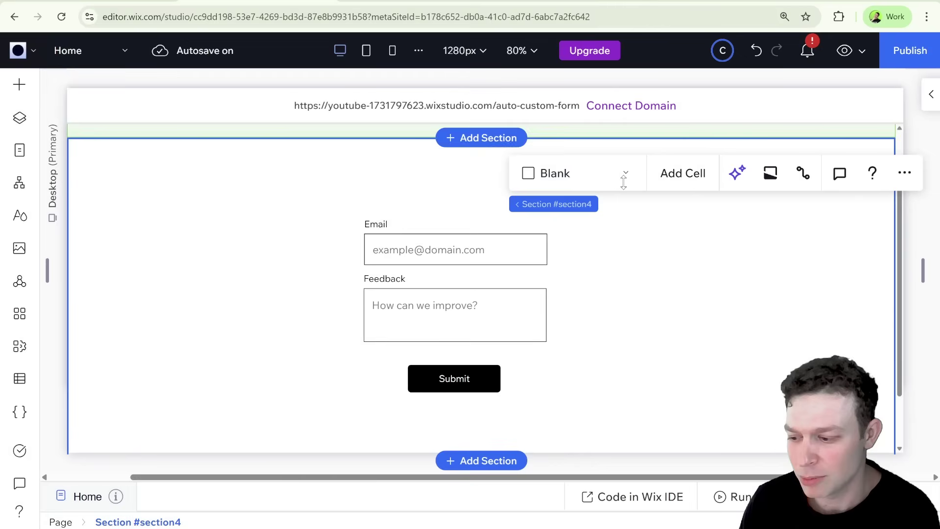
{"action": "left_click", "coordinate": [453, 376]}
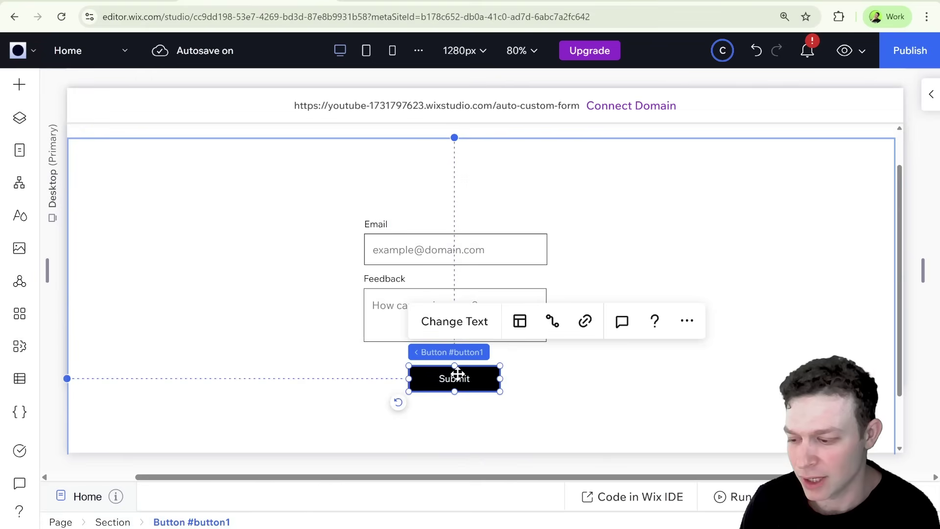
{"action": "left_click", "coordinate": [552, 321]}
{"action": "scroll", "coordinate": [835, 349], "scroll_direction": "down", "scroll_amount": 5}
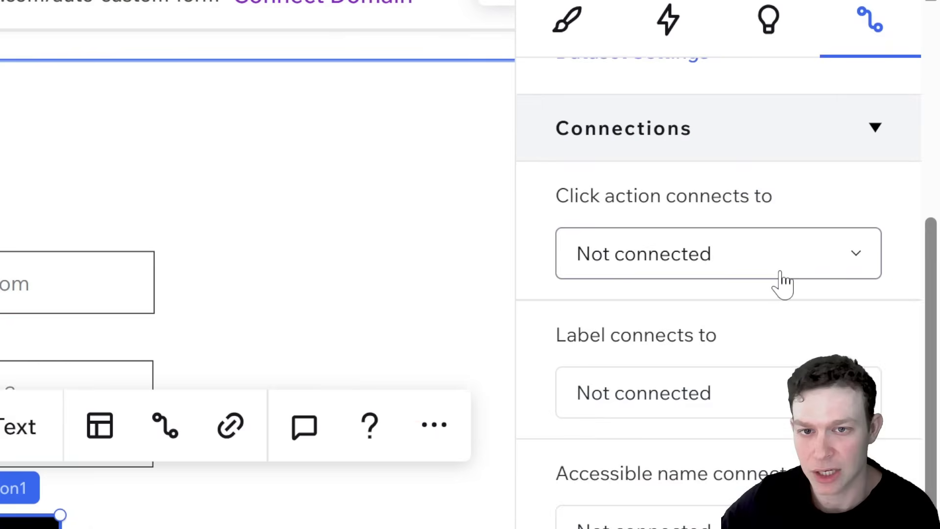
{"action": "left_click", "coordinate": [780, 272]}
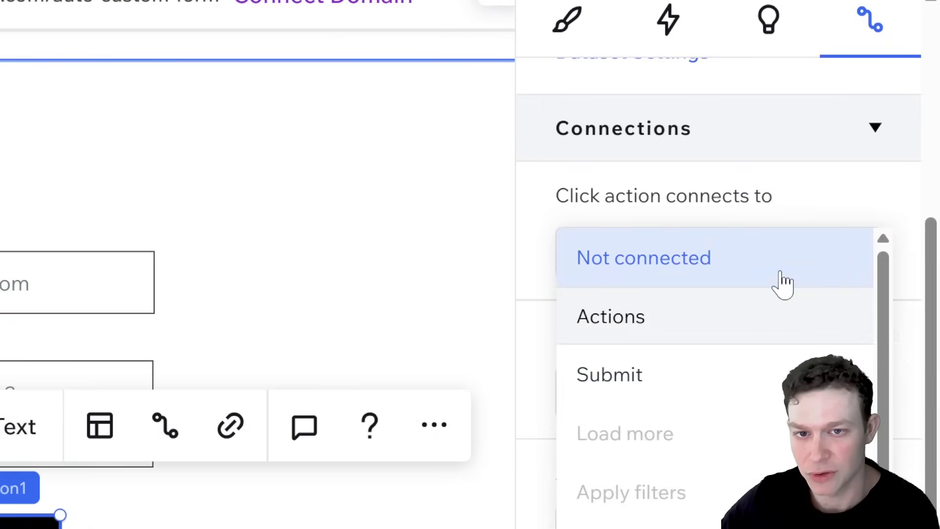
{"action": "left_click", "coordinate": [703, 372]}
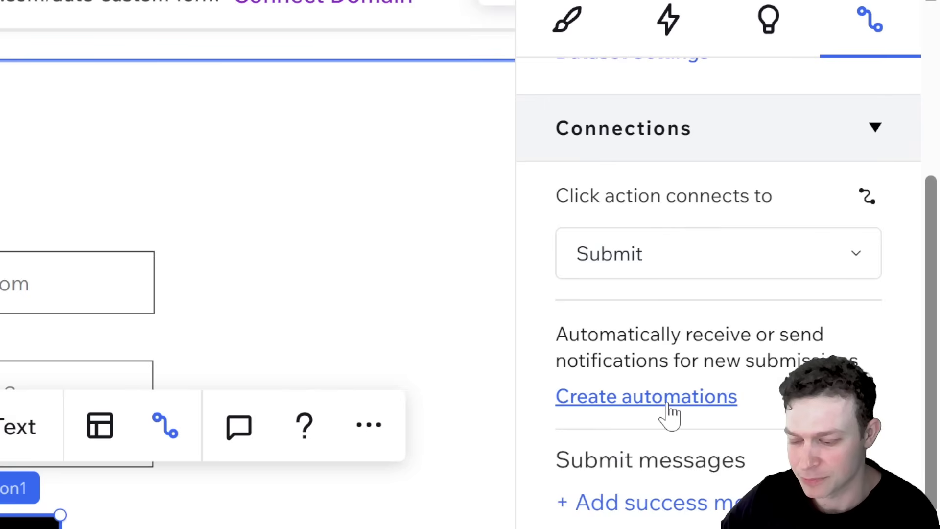
{"action": "mouse_move", "coordinate": [688, 515]}
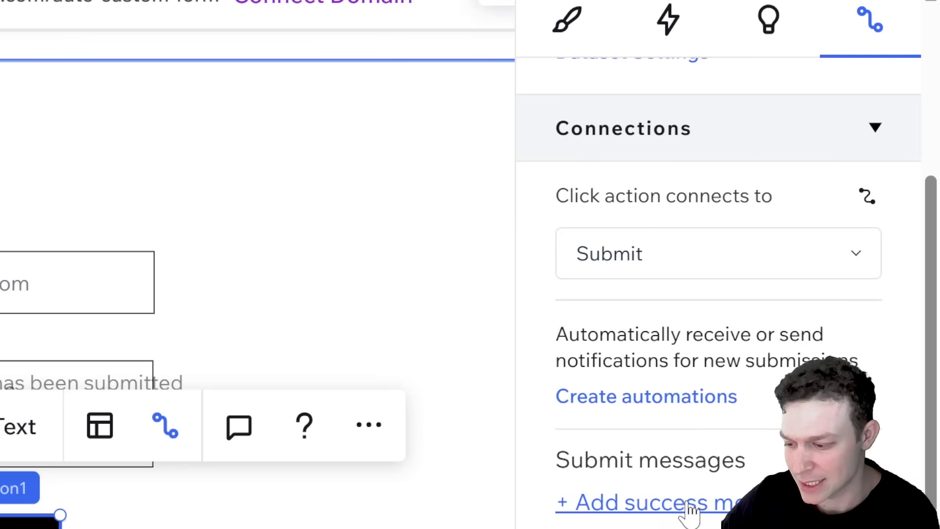
Move the success message text below the Submit button
{"action": "left_click", "coordinate": [222, 352]}
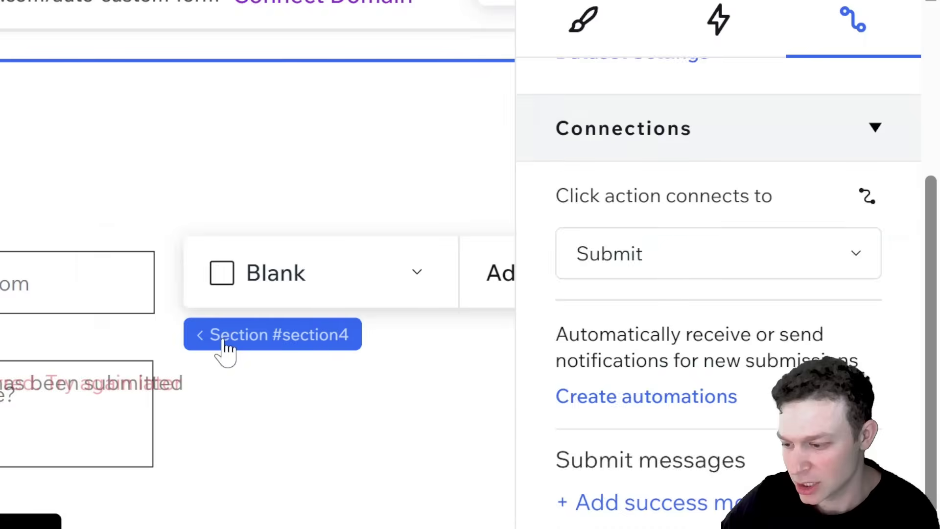
{"action": "left_click", "coordinate": [141, 383]}
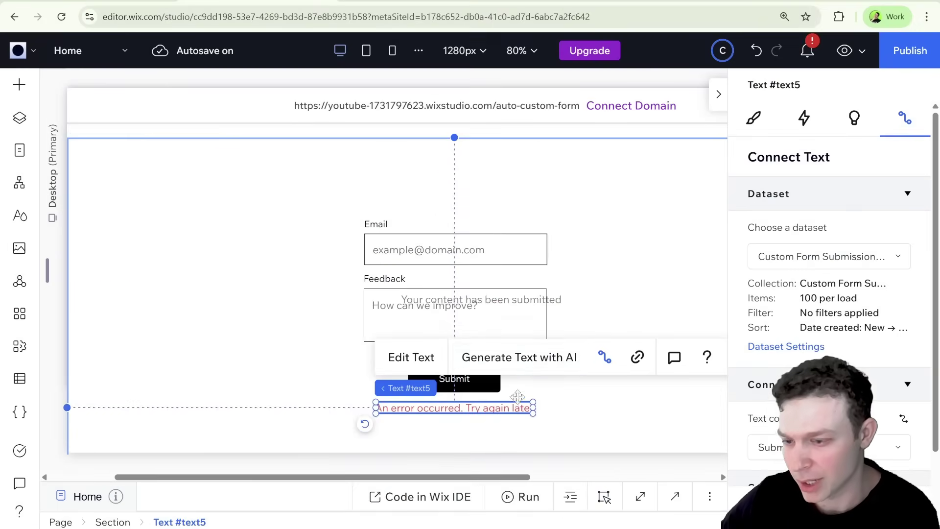
{"action": "left_click_drag", "start_coordinate": [553, 301], "coordinate": [546, 394]}
Stack the Email, Feedback, Submit and success message vertically, then publish the site
{"action": "left_click", "coordinate": [615, 249]}
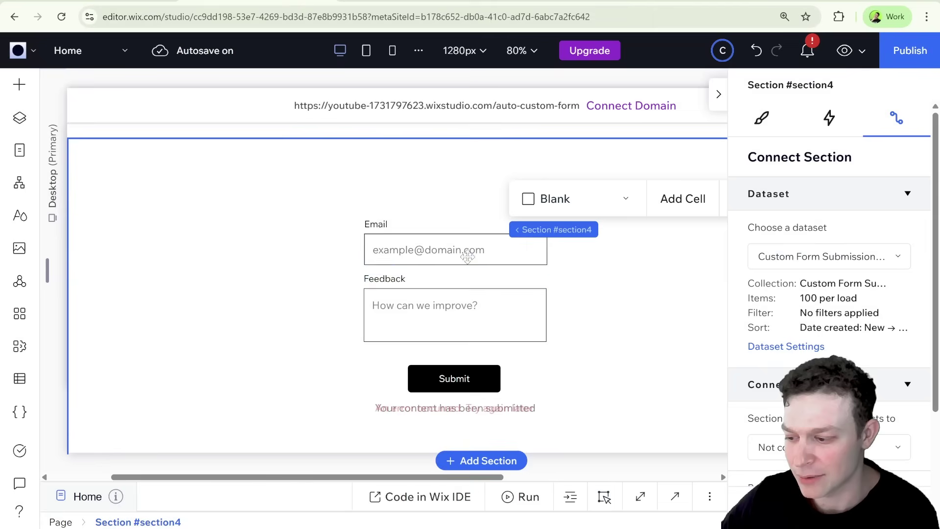
{"action": "left_click", "coordinate": [466, 251]}
{"action": "left_click", "coordinate": [464, 303], "text": "shift"}
{"action": "left_click", "coordinate": [469, 378], "text": "shift"}
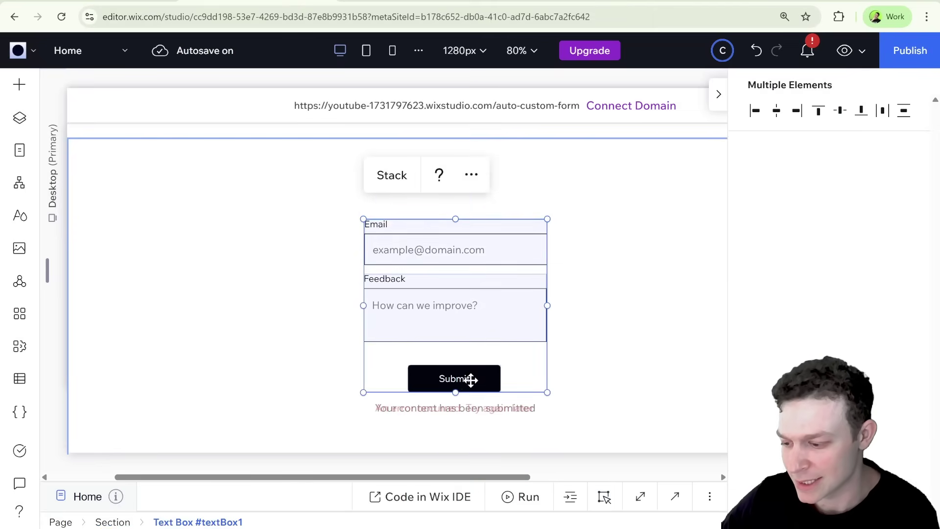
{"action": "left_click", "coordinate": [464, 408], "text": "shift"}
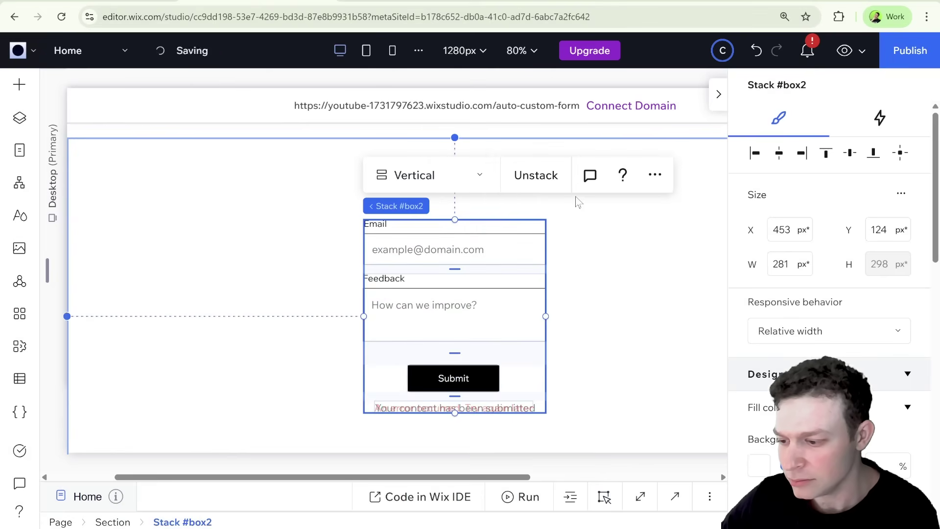
{"action": "left_click", "coordinate": [397, 188]}
{"action": "left_click", "coordinate": [600, 252]}
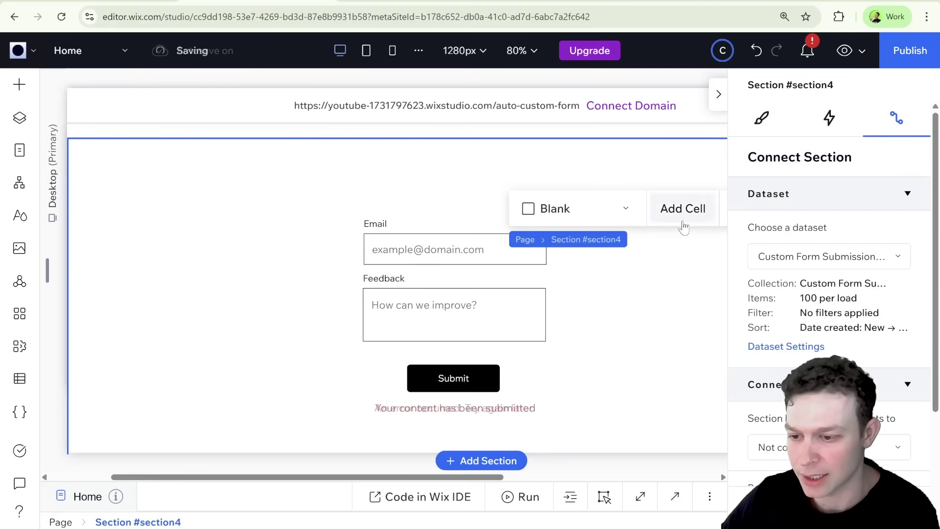
{"action": "left_click", "coordinate": [908, 51]}
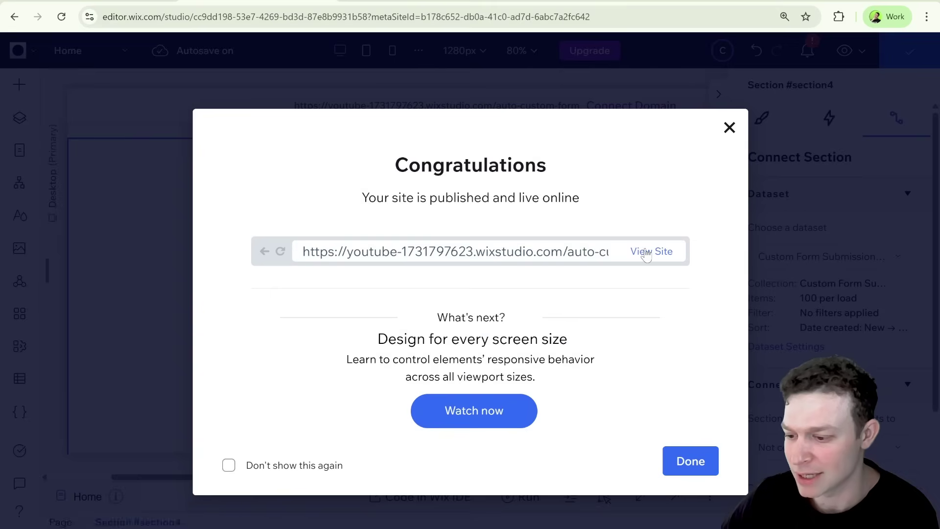
On the live site, submit the form with a test e-mail address and feedback 'Give me candy'
{"action": "left_click", "coordinate": [645, 251]}
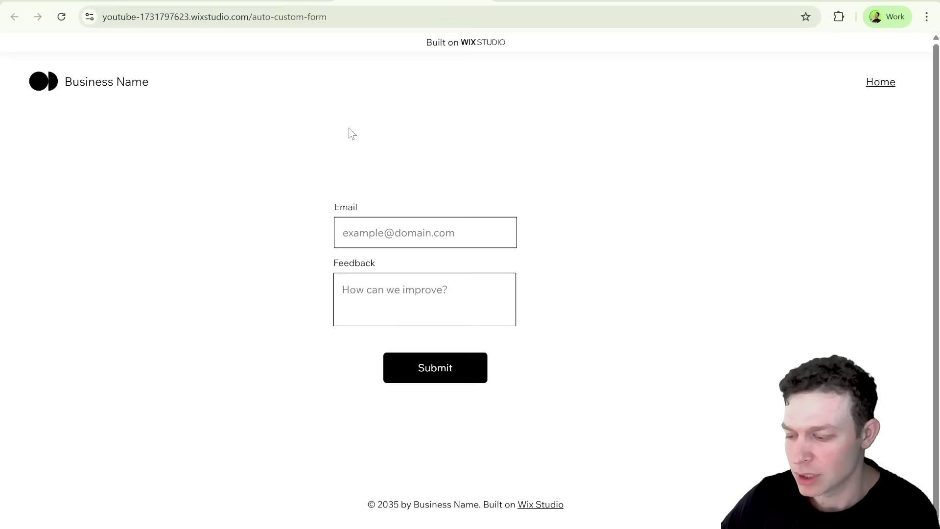
{"action": "left_click", "coordinate": [414, 234]}
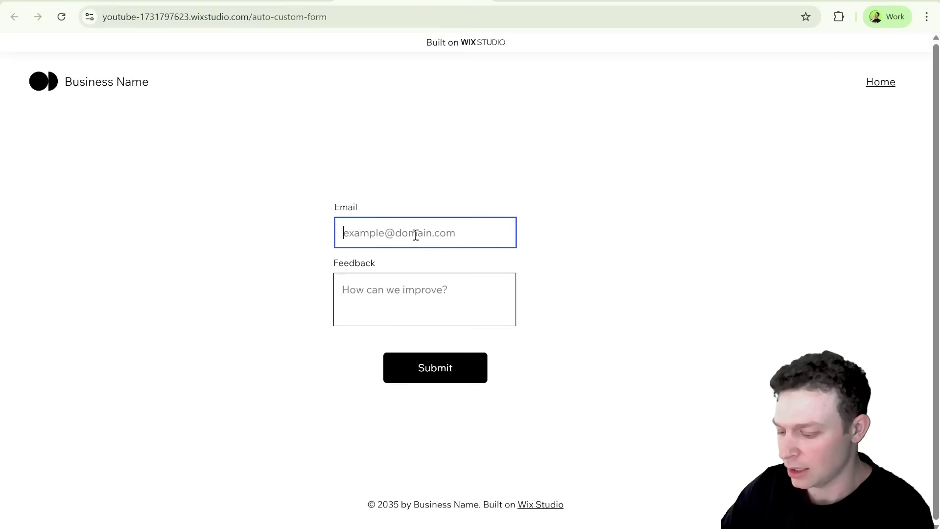
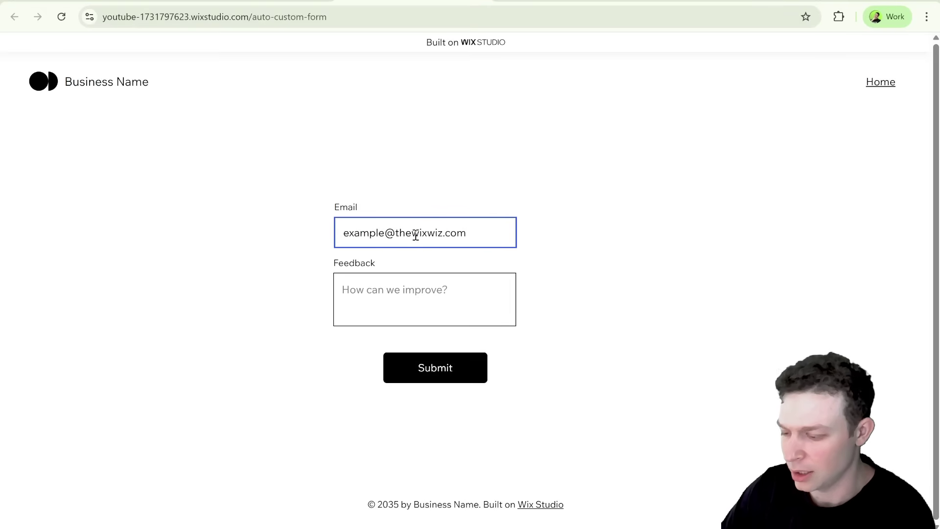
{"action": "left_click", "coordinate": [420, 277]}
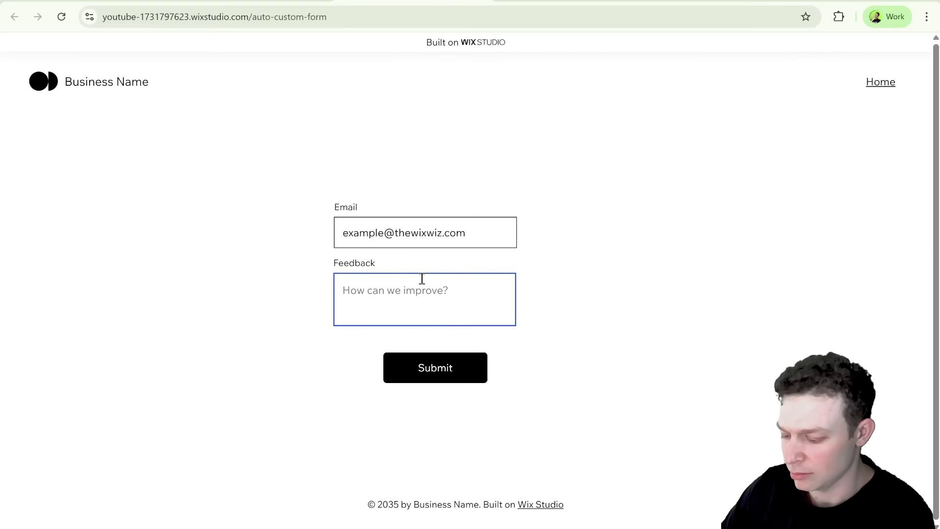
{"action": "type", "text": "Give me canfy"}
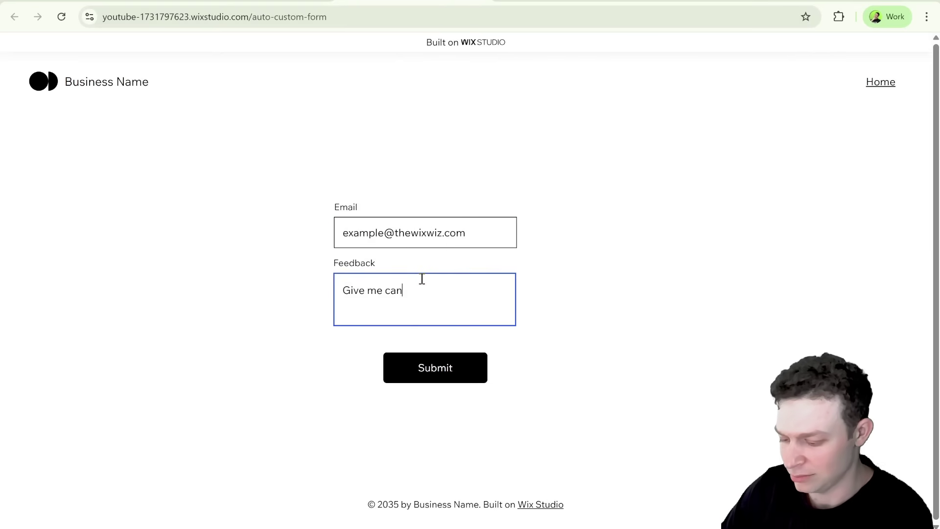
{"action": "key", "text": "BackSpace"}
{"action": "key", "text": "BackSpace"}
{"action": "type", "text": "dy"}
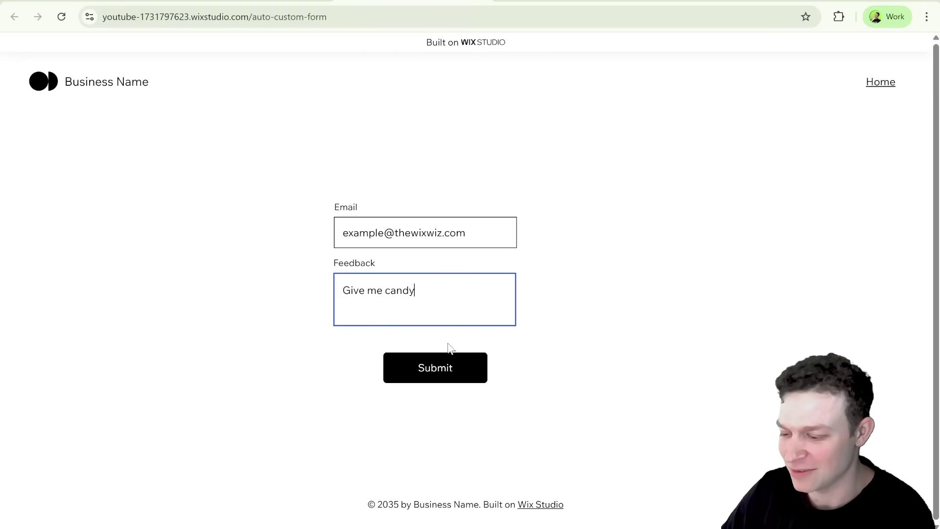
{"action": "left_click", "coordinate": [450, 365]}
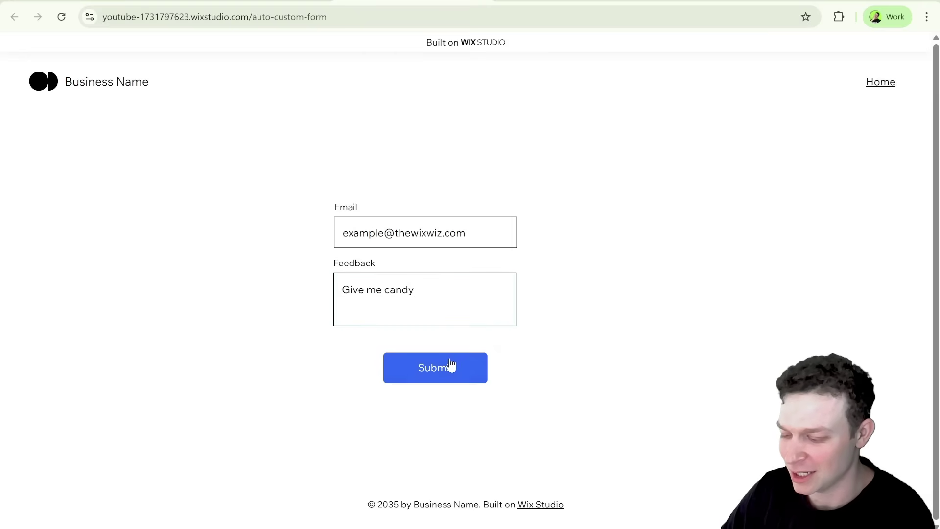
{"action": "left_click_drag", "start_coordinate": [314, 390], "coordinate": [464, 388]}
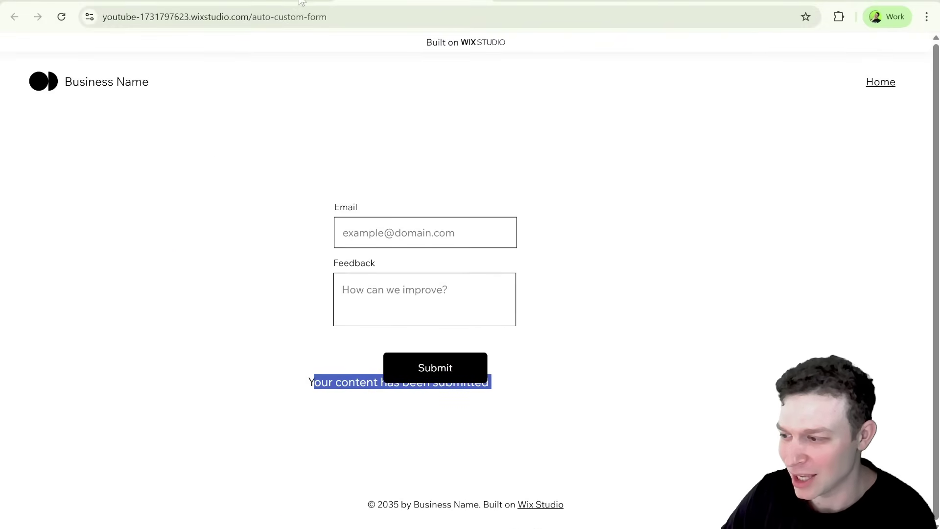
Back in the editor, open the CMS Custom Form Submissions collection to check the new entry
{"action": "left_click", "coordinate": [276, 2]}
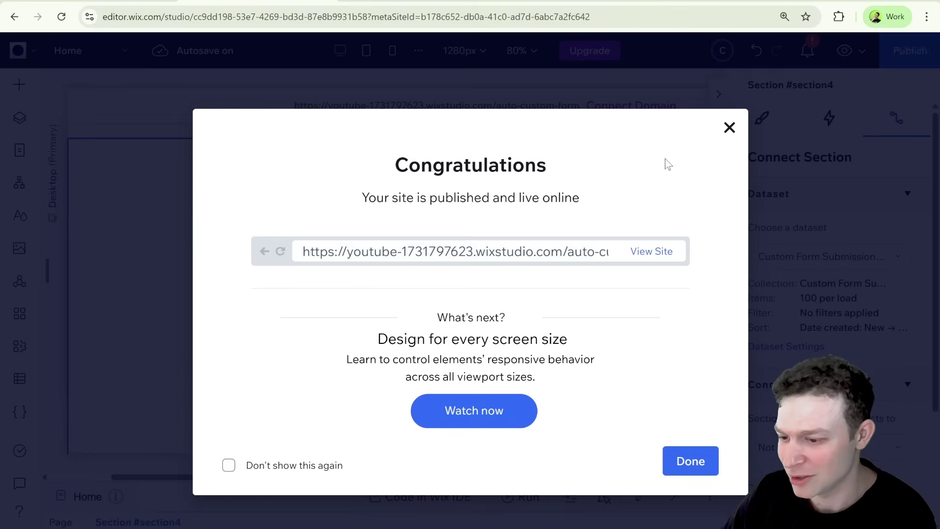
{"action": "left_click", "coordinate": [730, 125]}
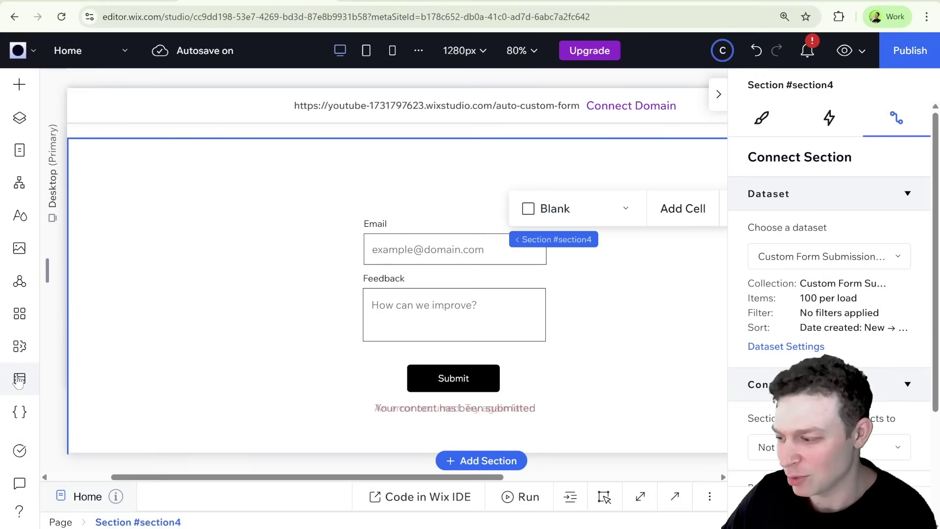
{"action": "left_click", "coordinate": [19, 378]}
{"action": "left_click", "coordinate": [139, 129]}
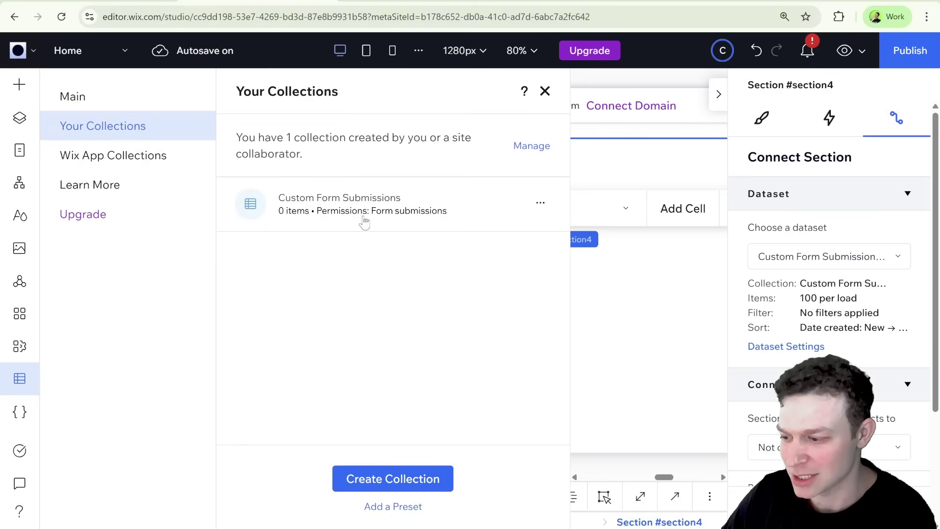
{"action": "left_click", "coordinate": [365, 208]}
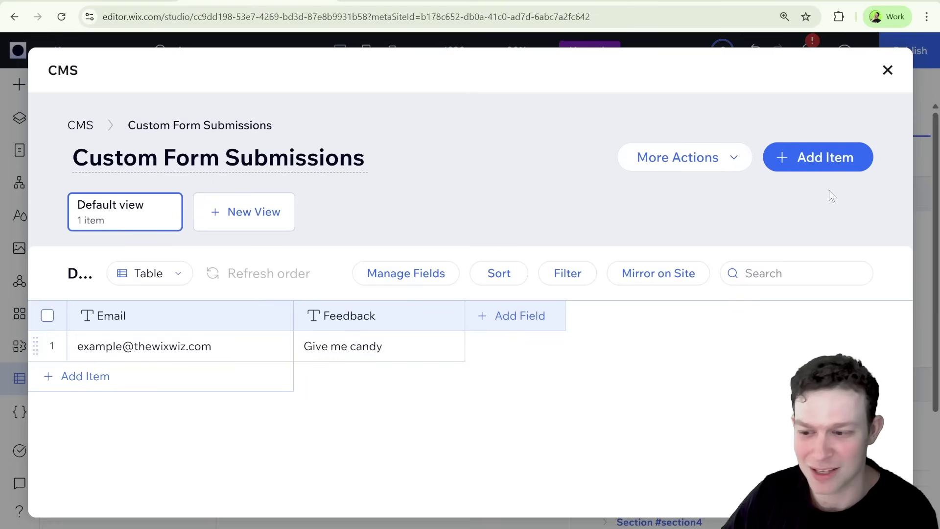
Close the collection and collections list, and collapse the inspector to widen the canvas
{"action": "left_click", "coordinate": [887, 70]}
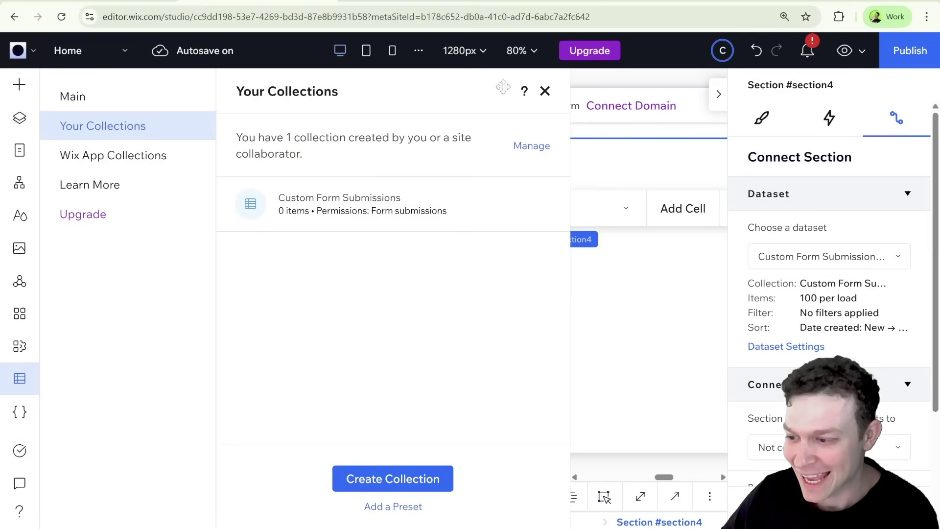
{"action": "left_click", "coordinate": [544, 91]}
{"action": "left_click", "coordinate": [718, 94]}
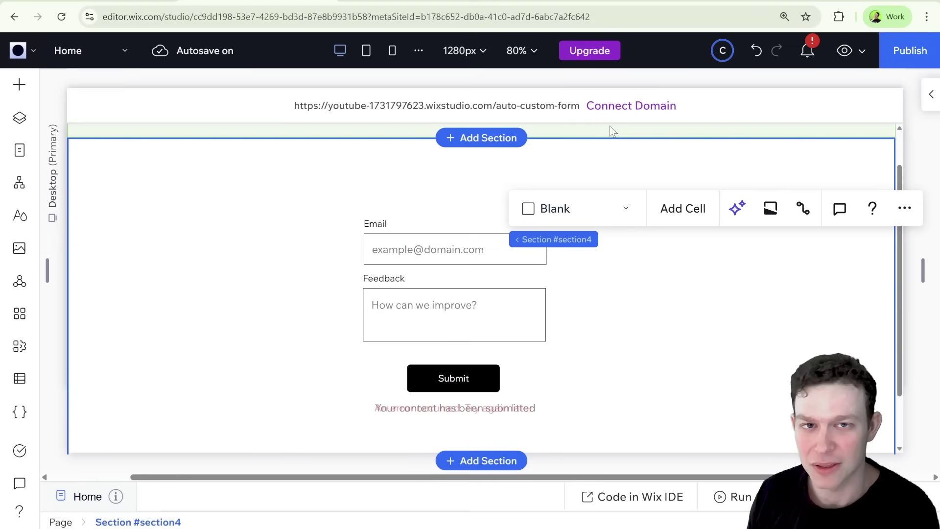
Create a New Automation using the Start from Scratch option
{"action": "scroll", "coordinate": [234, 147], "scroll_direction": "left", "scroll_amount": 1}
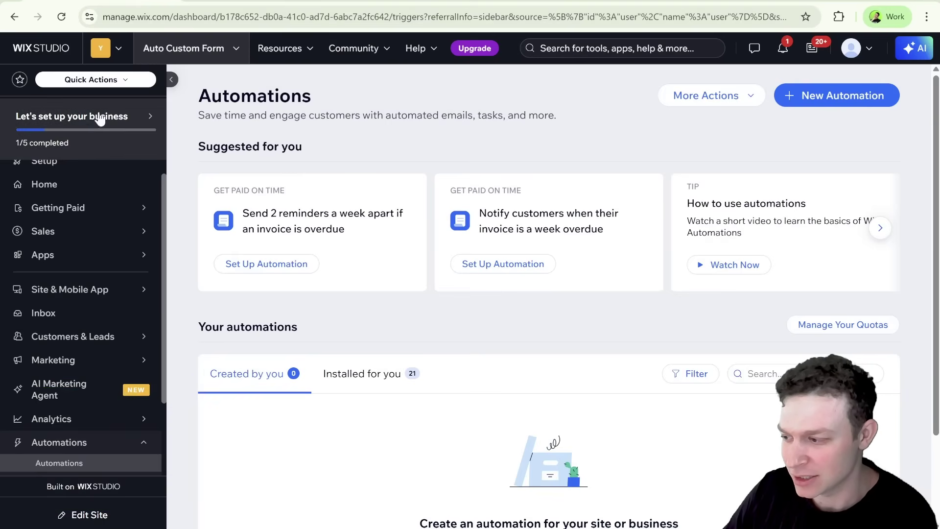
{"action": "scroll", "coordinate": [77, 237], "scroll_direction": "up", "scroll_amount": 1}
{"action": "scroll", "coordinate": [61, 241], "scroll_direction": "down", "scroll_amount": 3}
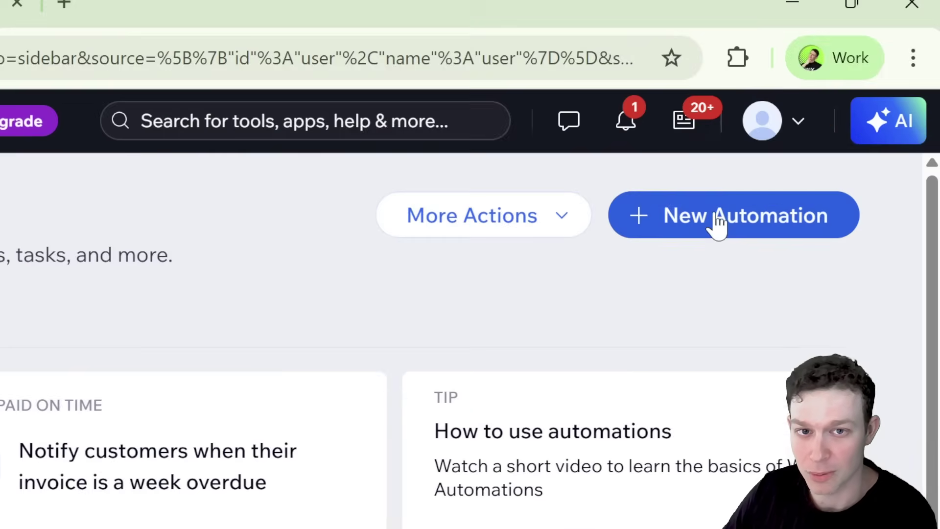
{"action": "left_click", "coordinate": [827, 97]}
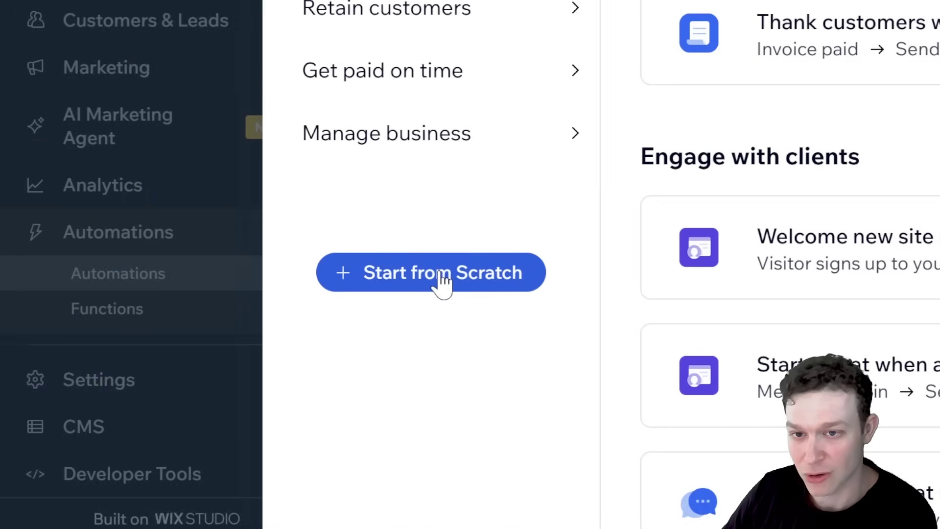
{"action": "left_click", "coordinate": [442, 277]}
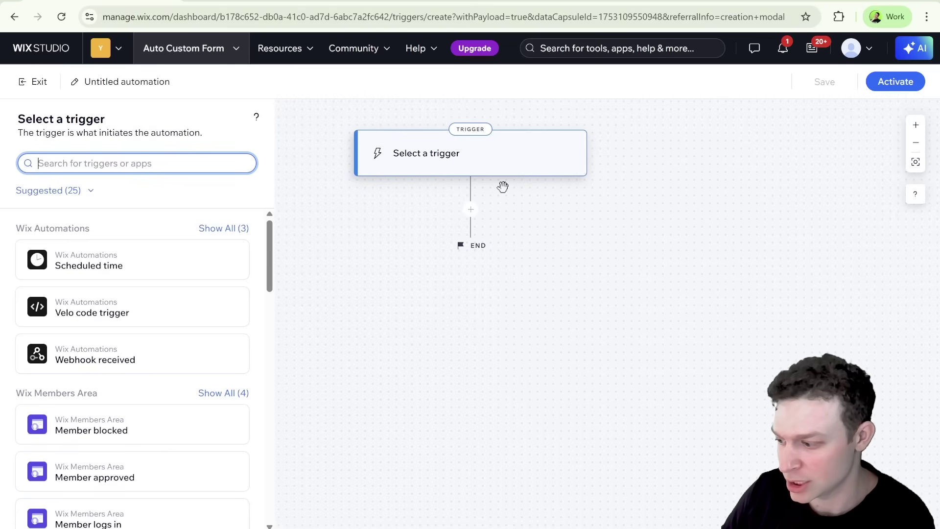
Choose 'CMS form submitted' from the CMS forms group as the automation trigger
{"action": "scroll", "coordinate": [130, 246], "scroll_direction": "down", "scroll_amount": 4}
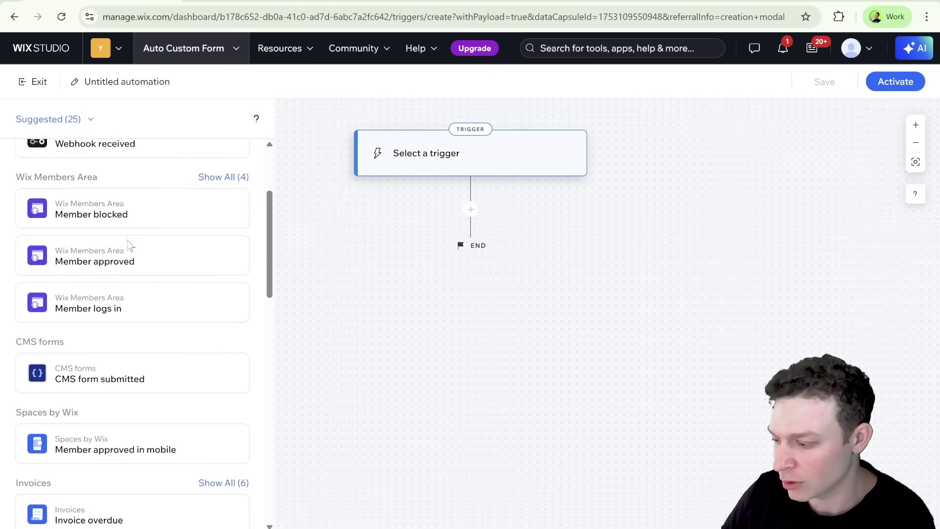
{"action": "scroll", "coordinate": [130, 245], "scroll_direction": "down", "scroll_amount": 12}
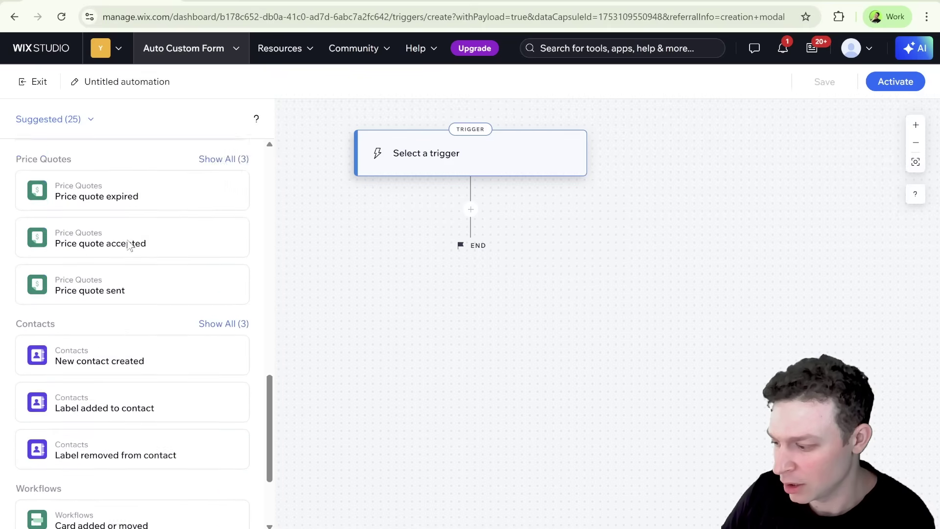
{"action": "scroll", "coordinate": [130, 245], "scroll_direction": "down", "scroll_amount": 3}
{"action": "scroll", "coordinate": [130, 245], "scroll_direction": "up", "scroll_amount": 3}
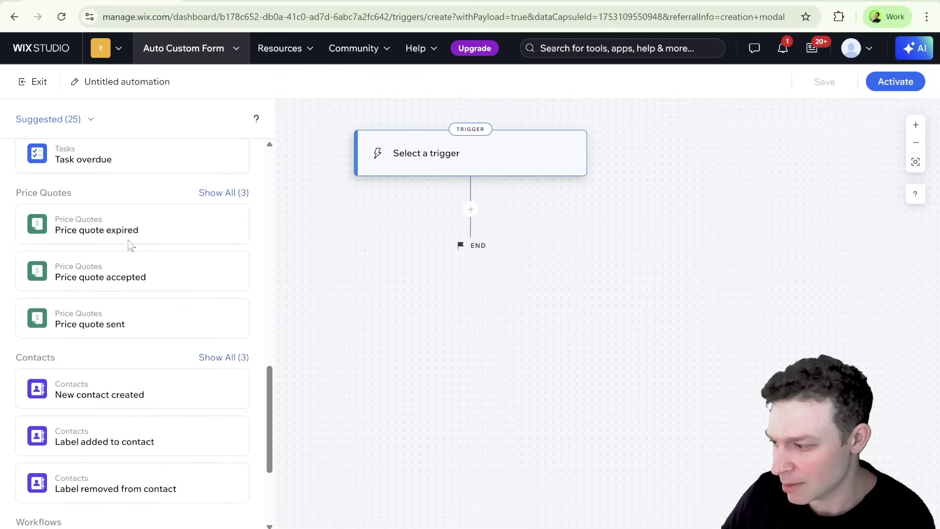
{"action": "scroll", "coordinate": [129, 246], "scroll_direction": "up", "scroll_amount": 10}
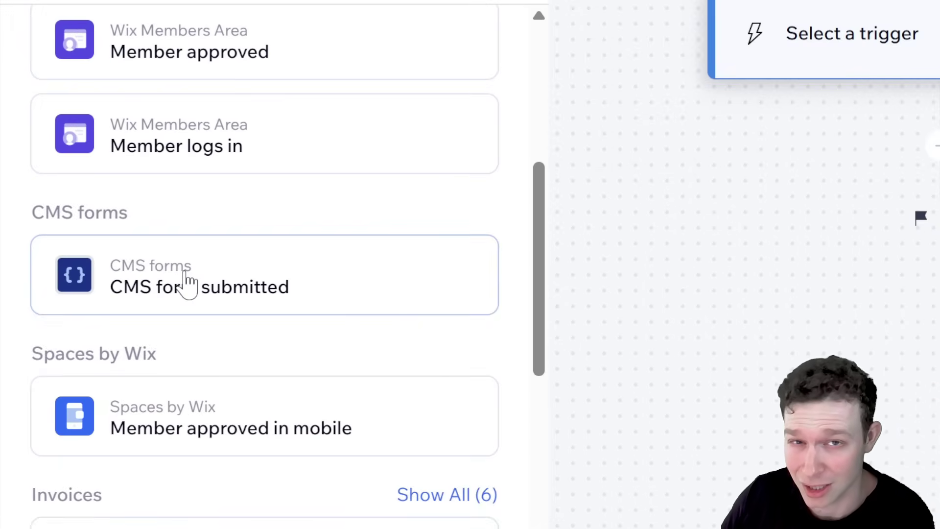
{"action": "left_click", "coordinate": [241, 285]}
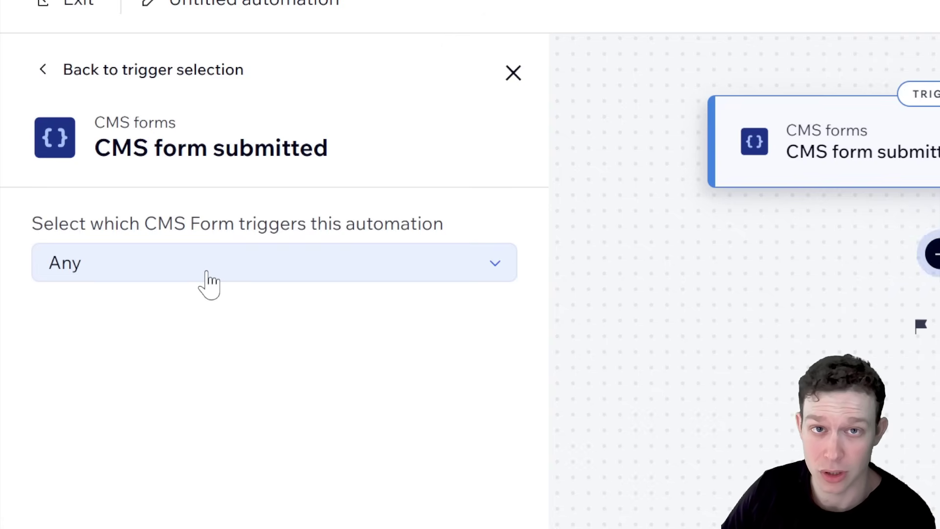
Switch the CMS Form setting to Specific and select the Home - Custom Form Submissions dataset
{"action": "left_click", "coordinate": [207, 272]}
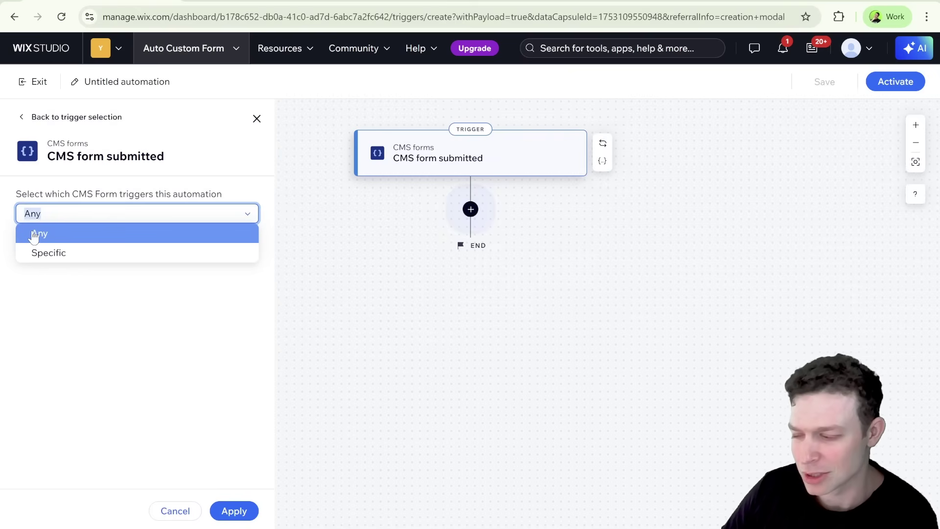
{"action": "left_click", "coordinate": [67, 254]}
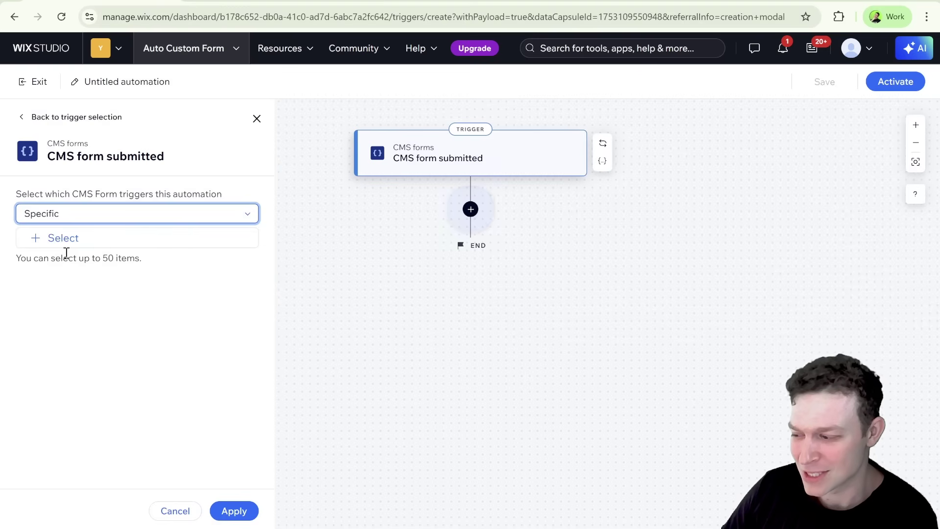
{"action": "left_click", "coordinate": [74, 238]}
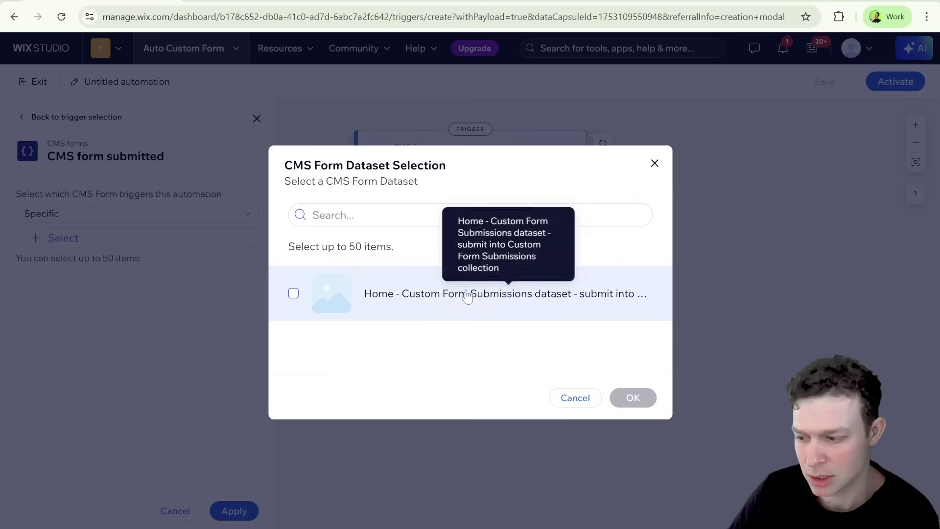
{"action": "left_click", "coordinate": [448, 289]}
{"action": "left_click", "coordinate": [632, 398]}
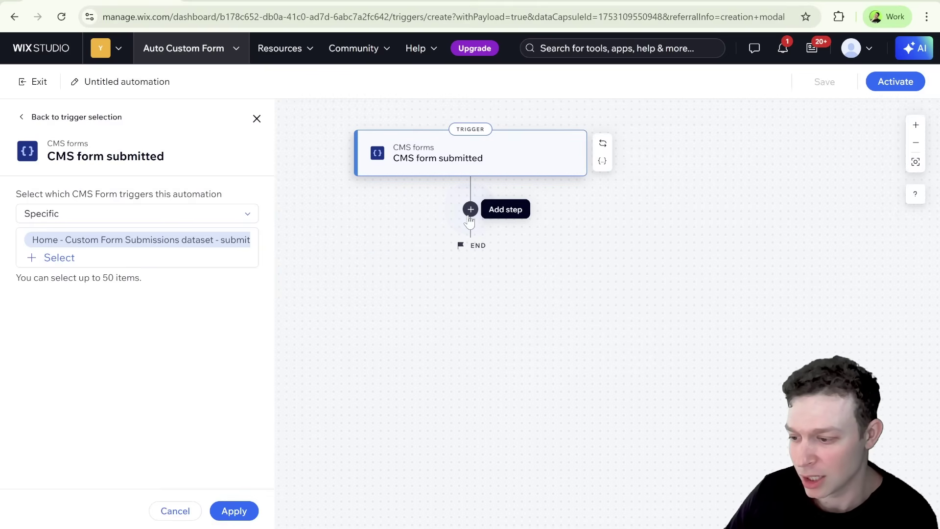
Add an action below the trigger that sends the 'Thanks For Getting in Touch' email
{"action": "left_click", "coordinate": [470, 214]}
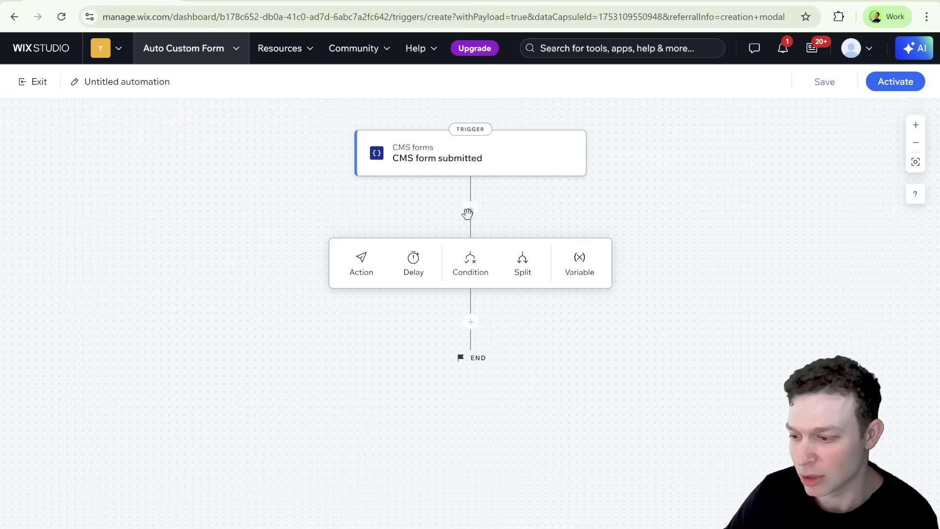
{"action": "left_click", "coordinate": [363, 267]}
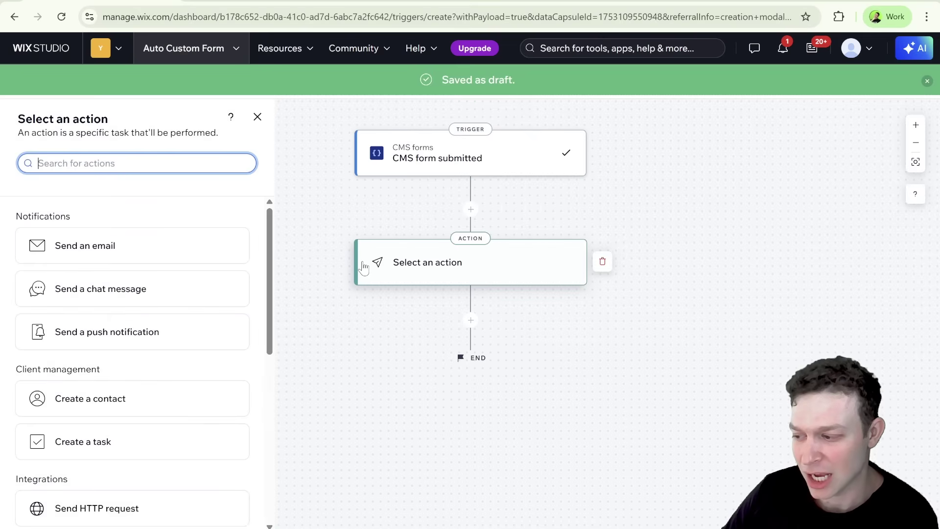
{"action": "left_click", "coordinate": [124, 248]}
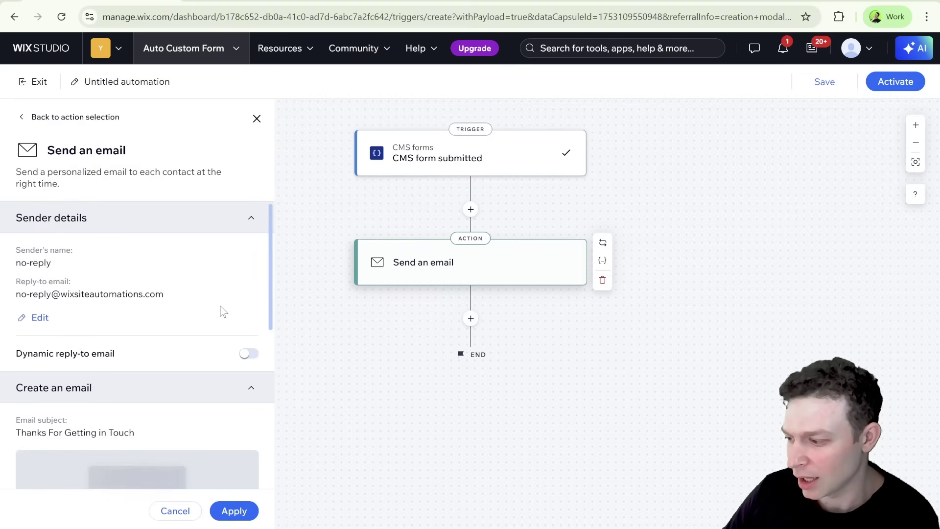
{"action": "scroll", "coordinate": [165, 294], "scroll_direction": "down", "scroll_amount": 3}
{"action": "scroll", "coordinate": [165, 293], "scroll_direction": "down", "scroll_amount": 4}
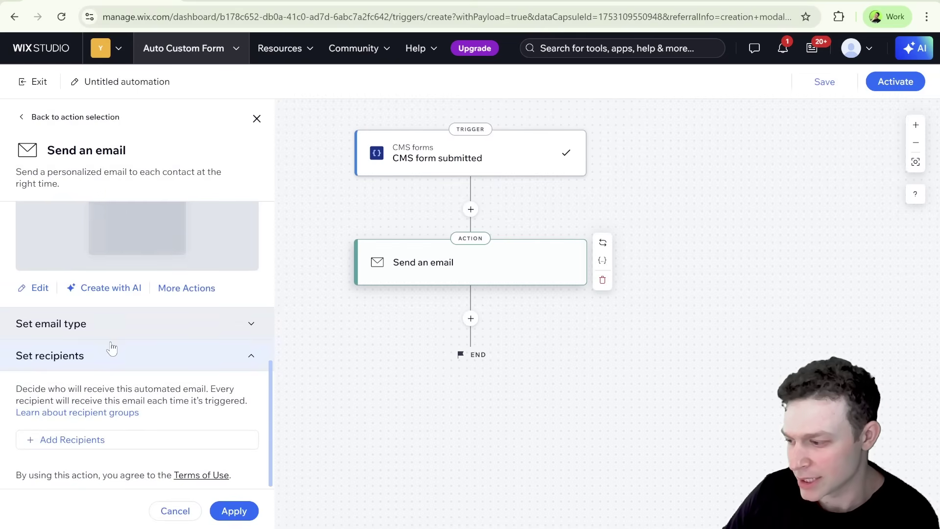
{"action": "scroll", "coordinate": [142, 323], "scroll_direction": "up", "scroll_amount": 4}
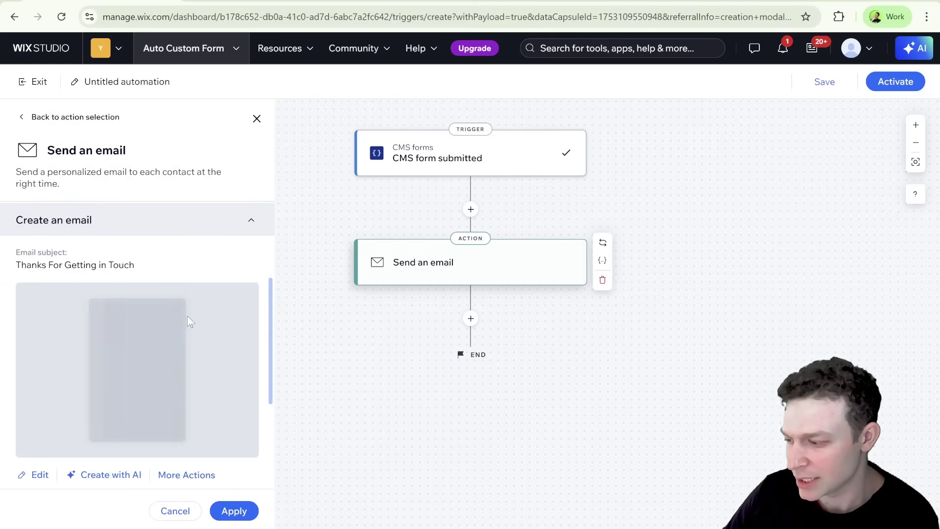
{"action": "scroll", "coordinate": [187, 316], "scroll_direction": "up", "scroll_amount": 3}
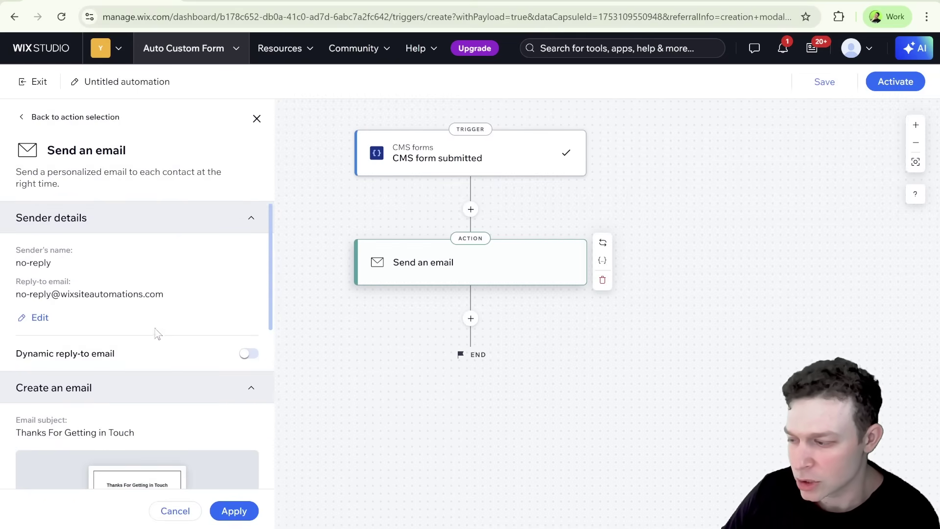
{"action": "scroll", "coordinate": [157, 333], "scroll_direction": "down", "scroll_amount": 6}
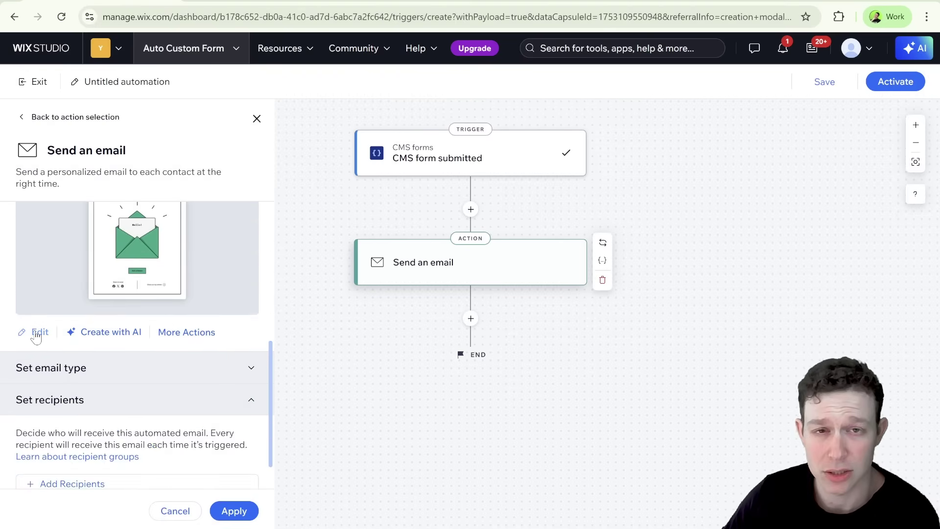
Skip the sender-details prompt with Maybe Later and open the email template for editing
{"action": "left_click", "coordinate": [36, 333]}
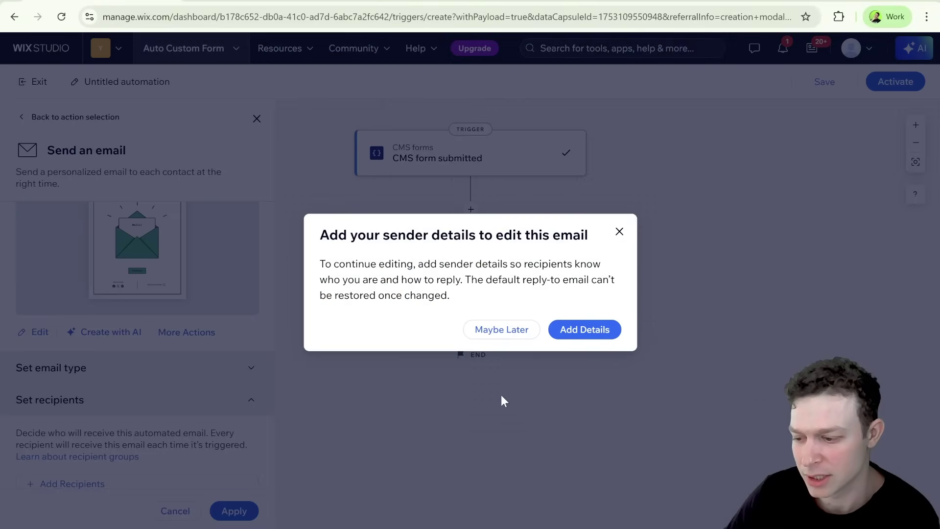
{"action": "left_click", "coordinate": [511, 330]}
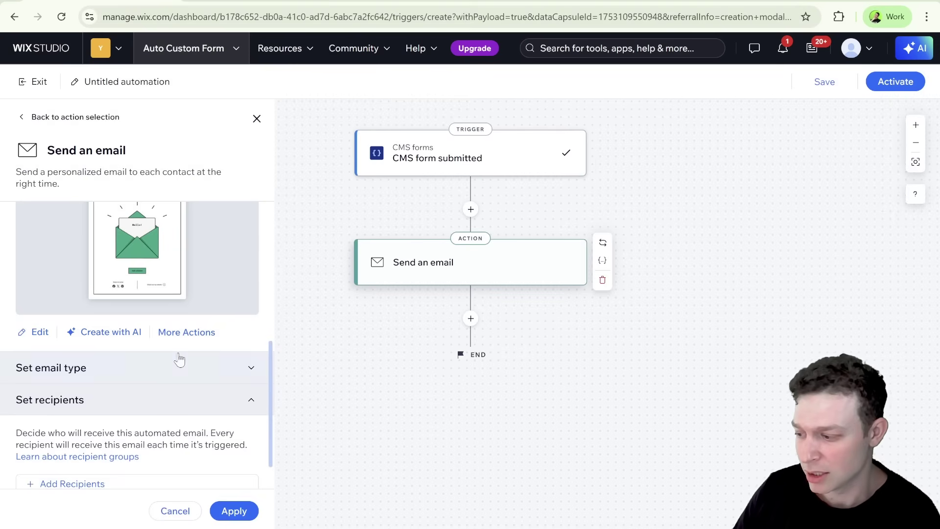
{"action": "left_click", "coordinate": [38, 333]}
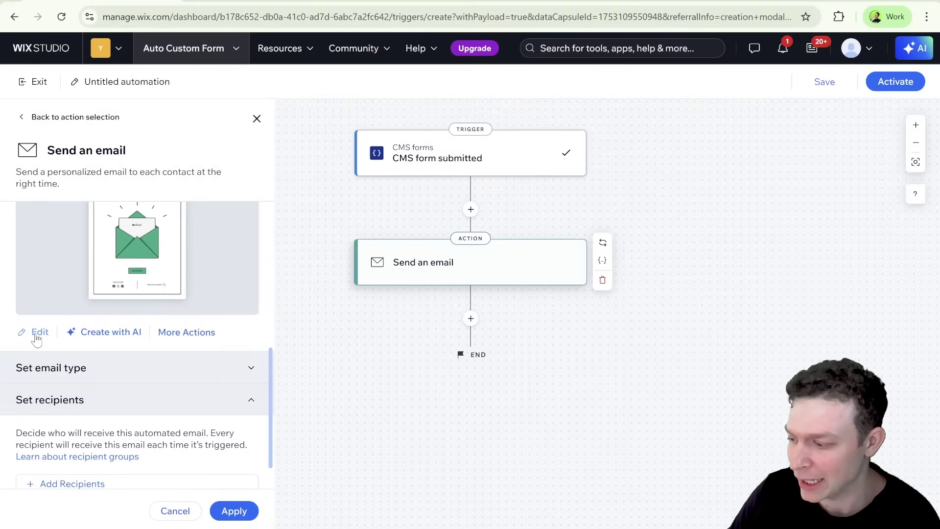
{"action": "left_click", "coordinate": [36, 332]}
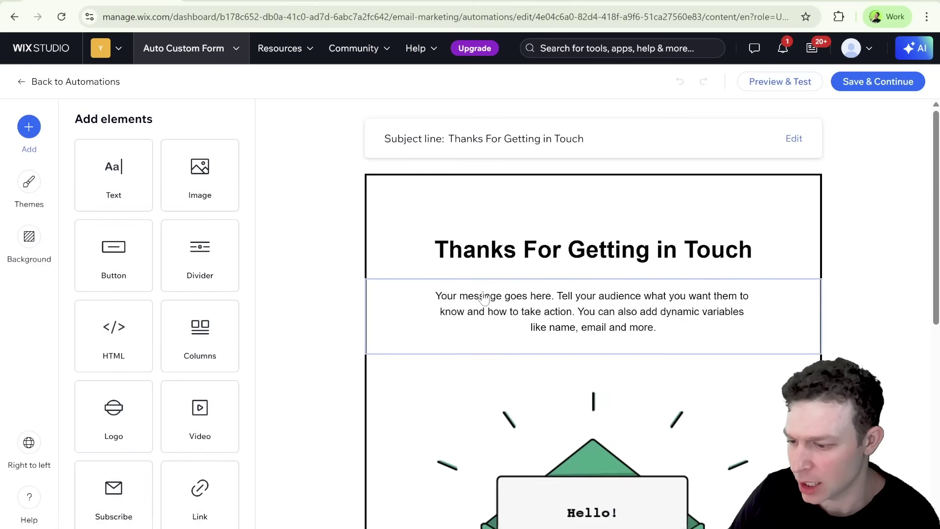
Start a new line below the placeholder message paragraph in the email
{"action": "scroll", "coordinate": [485, 284], "scroll_direction": "down", "scroll_amount": 3}
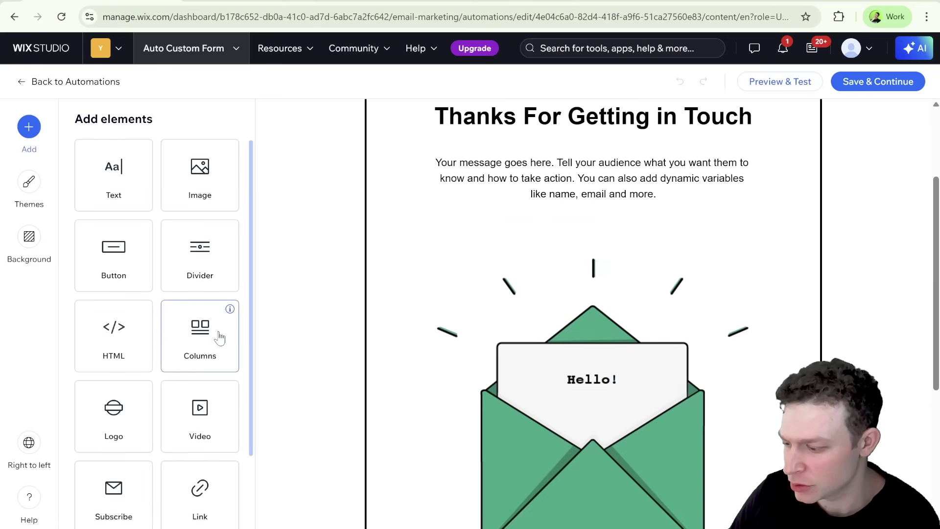
{"action": "scroll", "coordinate": [105, 336], "scroll_direction": "down", "scroll_amount": 2}
{"action": "scroll", "coordinate": [105, 336], "scroll_direction": "up", "scroll_amount": 2}
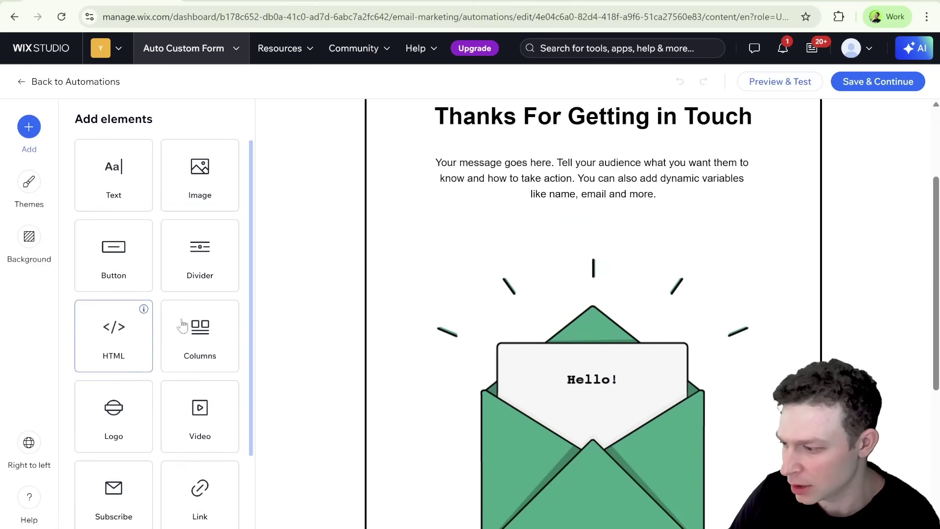
{"action": "scroll", "coordinate": [563, 210], "scroll_direction": "up", "scroll_amount": 1}
{"action": "left_click", "coordinate": [563, 211]}
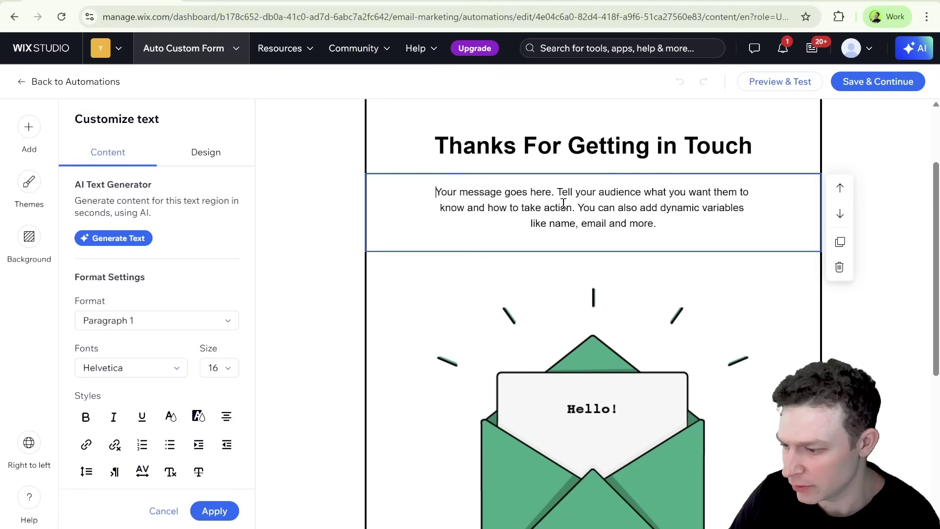
{"action": "left_click", "coordinate": [671, 231]}
{"action": "key", "text": "Return"}
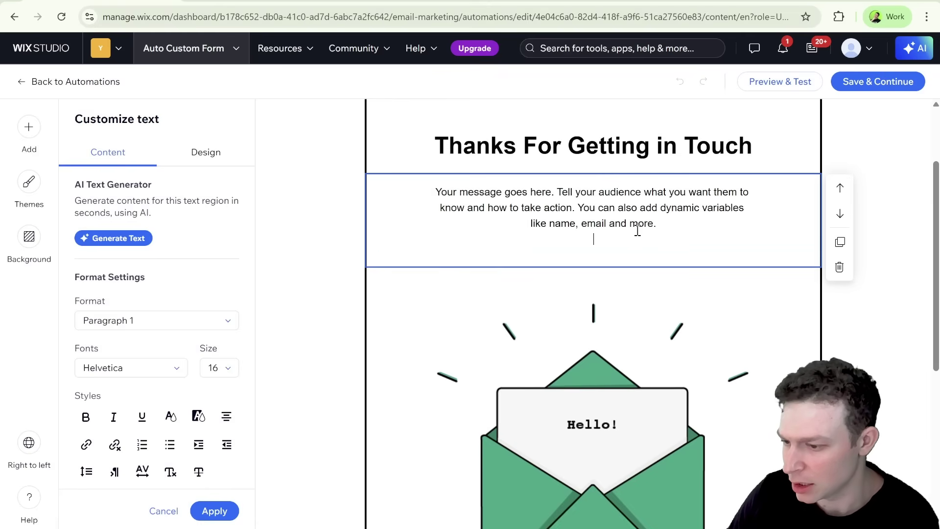
In Add Personalized Content, pick the submitted Feedback field as the dynamic value
{"action": "scroll", "coordinate": [65, 280], "scroll_direction": "down", "scroll_amount": 1}
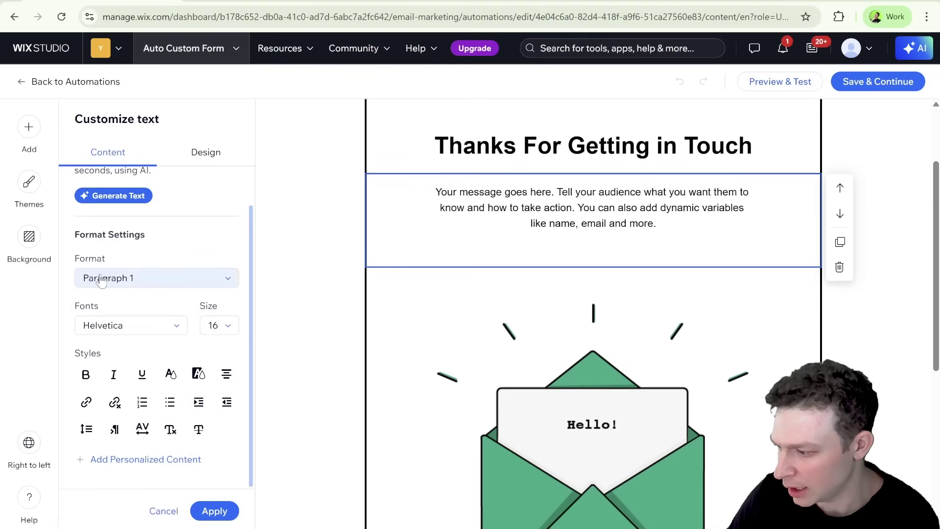
{"action": "scroll", "coordinate": [122, 289], "scroll_direction": "up", "scroll_amount": 1}
{"action": "scroll", "coordinate": [125, 301], "scroll_direction": "down", "scroll_amount": 1}
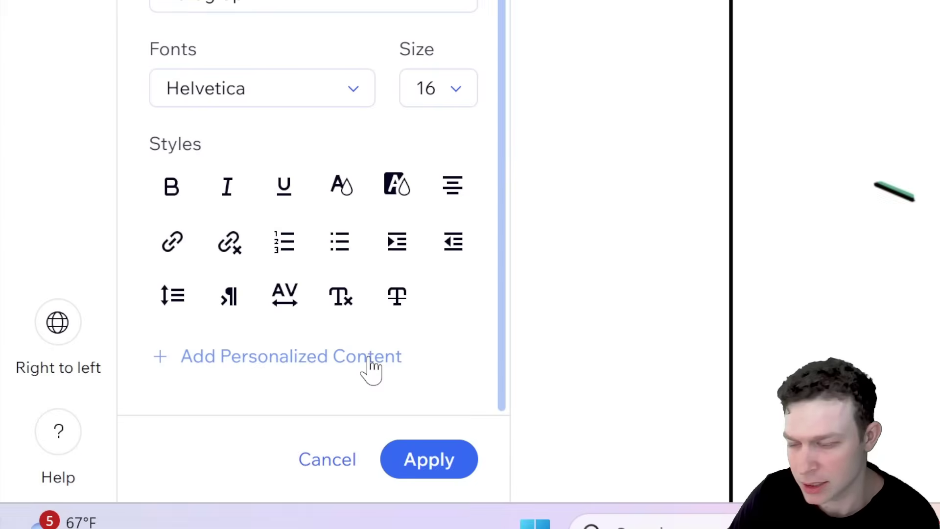
{"action": "left_click", "coordinate": [370, 365]}
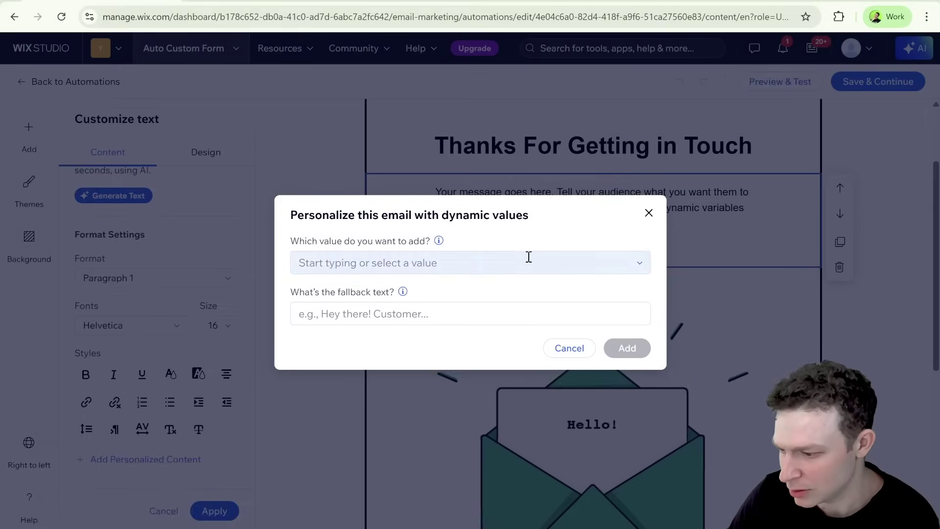
{"action": "left_click", "coordinate": [529, 257]}
{"action": "scroll", "coordinate": [439, 306], "scroll_direction": "down", "scroll_amount": 1}
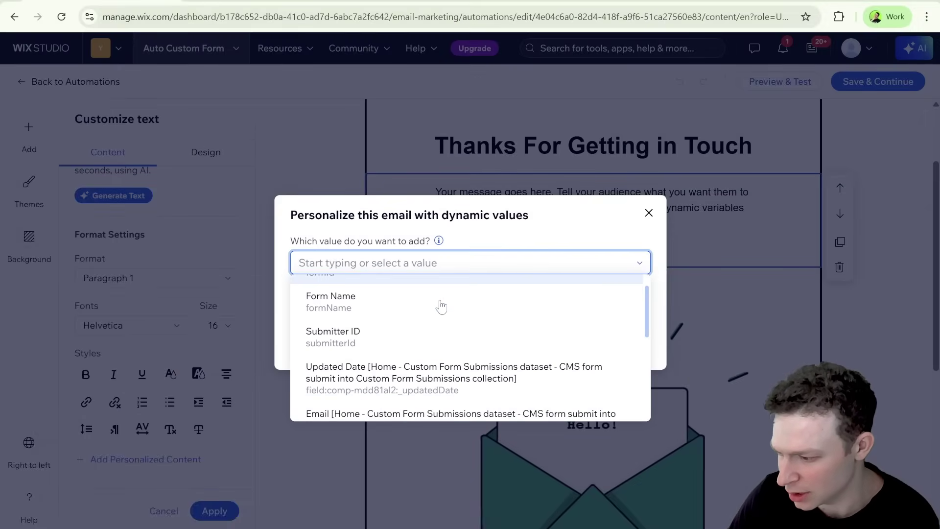
{"action": "scroll", "coordinate": [386, 326], "scroll_direction": "up", "scroll_amount": 1}
{"action": "scroll", "coordinate": [386, 331], "scroll_direction": "down", "scroll_amount": 2}
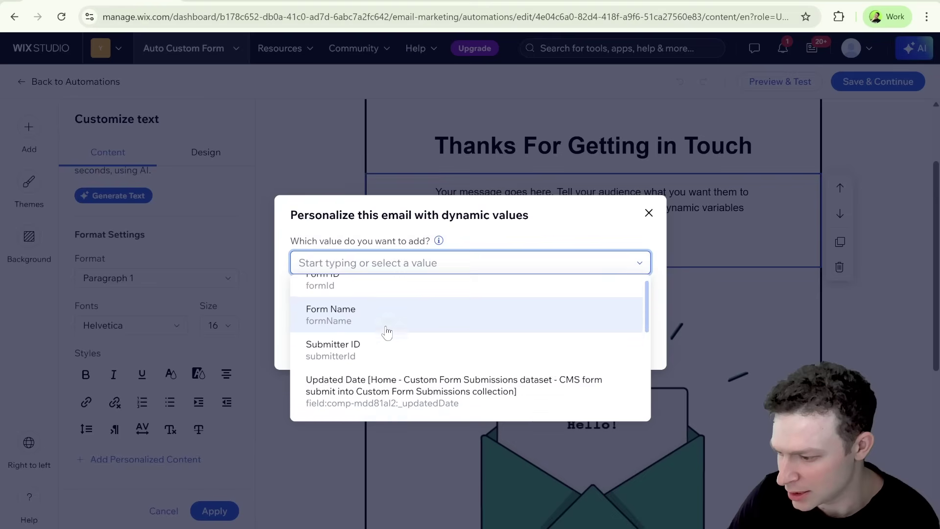
{"action": "scroll", "coordinate": [482, 357], "scroll_direction": "down", "scroll_amount": 1}
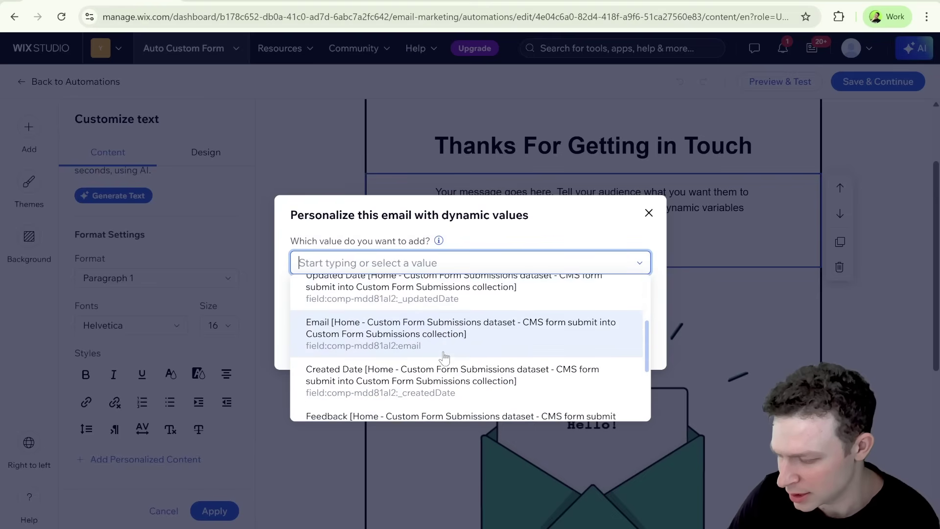
{"action": "scroll", "coordinate": [457, 358], "scroll_direction": "down", "scroll_amount": 2}
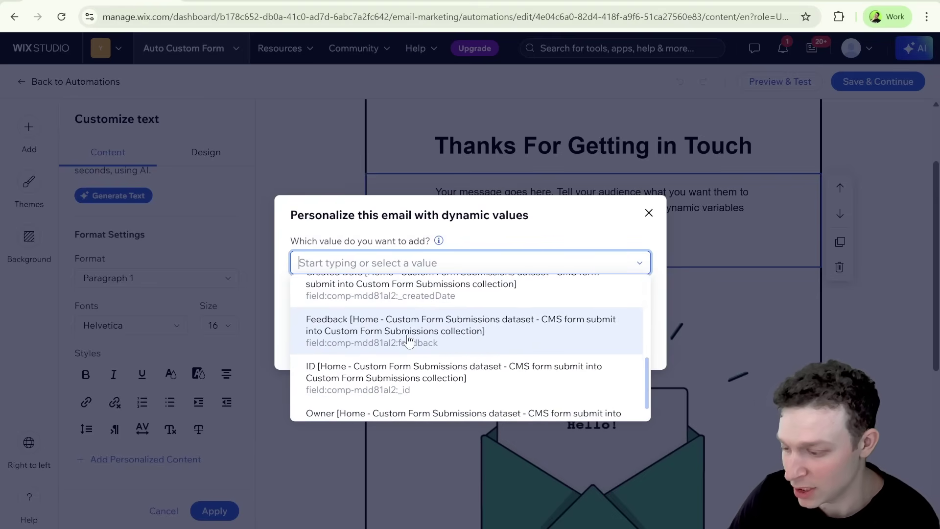
{"action": "scroll", "coordinate": [420, 347], "scroll_direction": "down", "scroll_amount": 1}
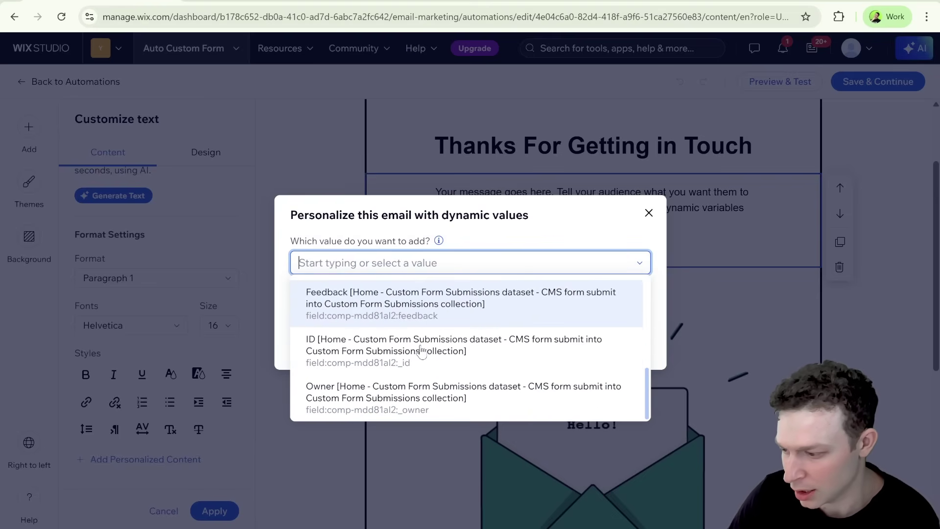
{"action": "scroll", "coordinate": [372, 362], "scroll_direction": "up", "scroll_amount": 3}
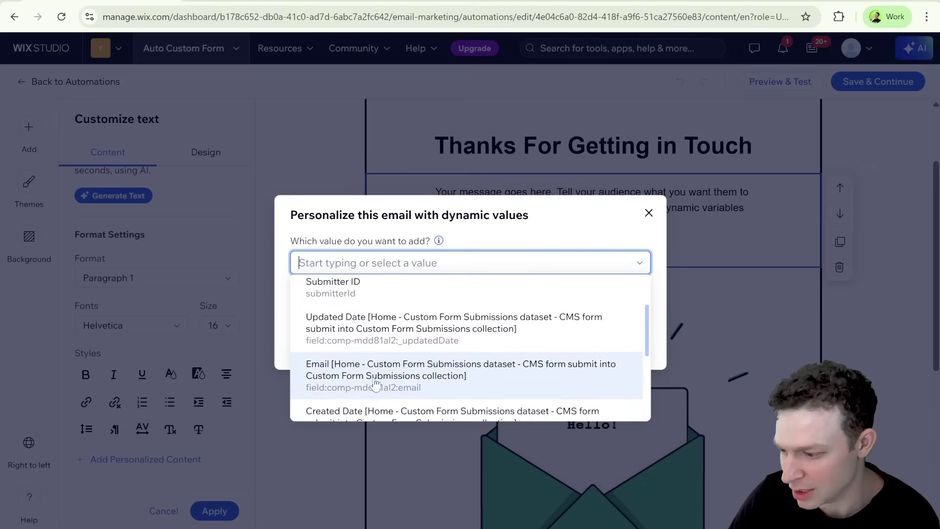
{"action": "scroll", "coordinate": [421, 343], "scroll_direction": "down", "scroll_amount": 1}
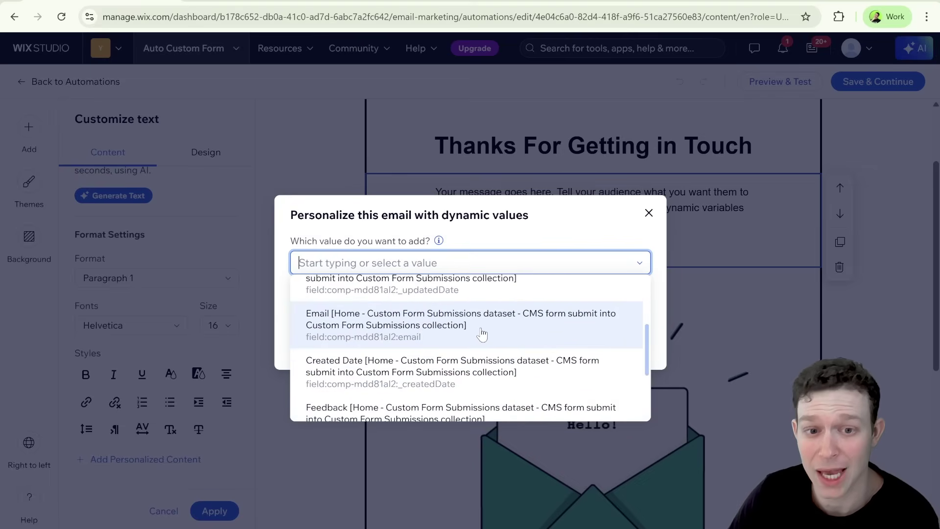
{"action": "scroll", "coordinate": [482, 334], "scroll_direction": "down", "scroll_amount": 1}
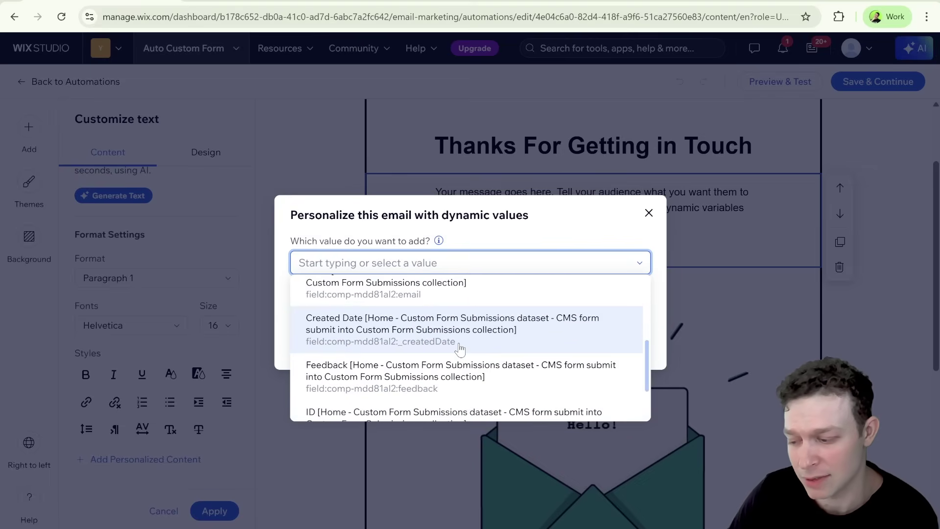
{"action": "scroll", "coordinate": [460, 352], "scroll_direction": "down", "scroll_amount": 1}
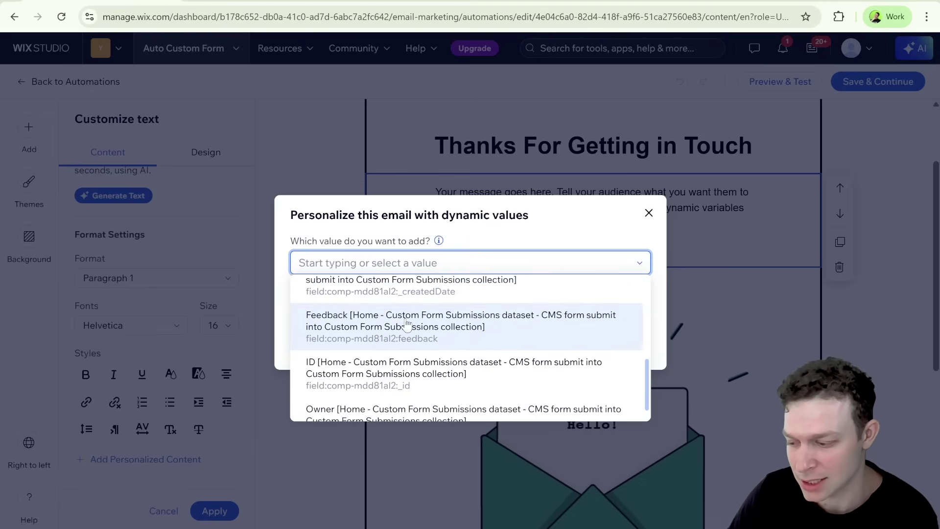
{"action": "left_click", "coordinate": [407, 324]}
Insert the Feedback value and replace the placeholder with 'We got your feedback! This is what you wrote:'
{"action": "left_click", "coordinate": [627, 348]}
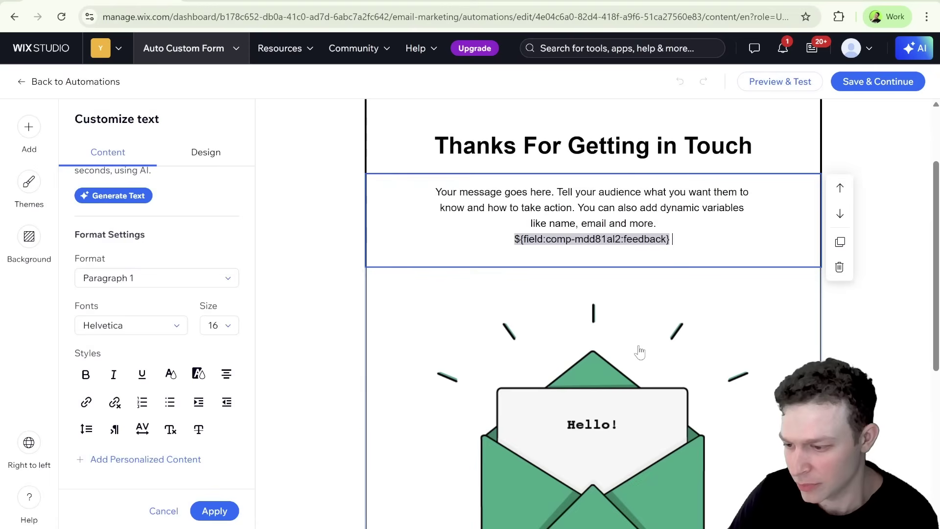
{"action": "left_click_drag", "start_coordinate": [663, 222], "coordinate": [430, 191]}
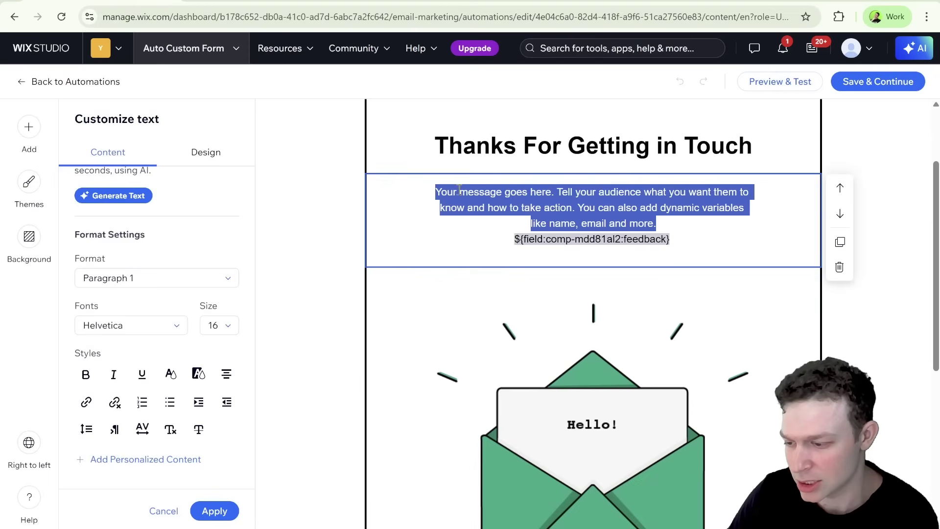
{"action": "type", "text": "We "}
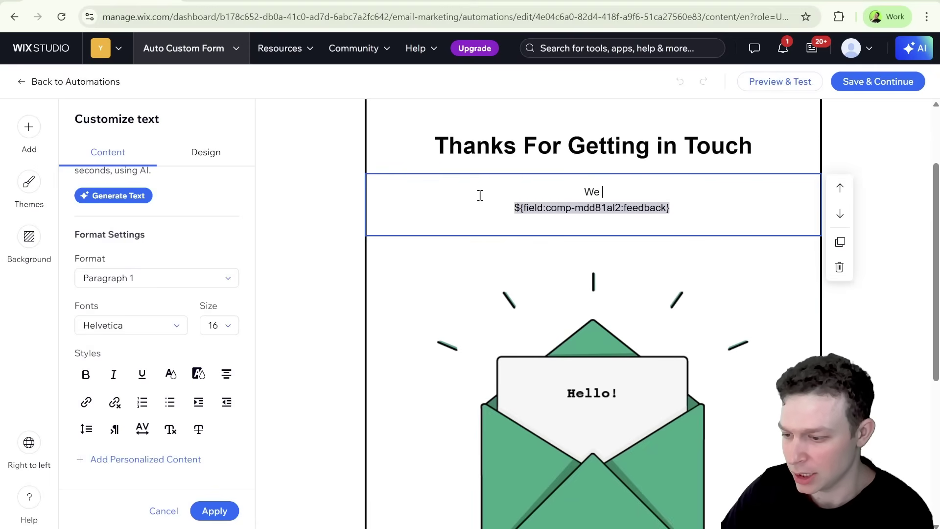
{"action": "type", "text": "got your "}
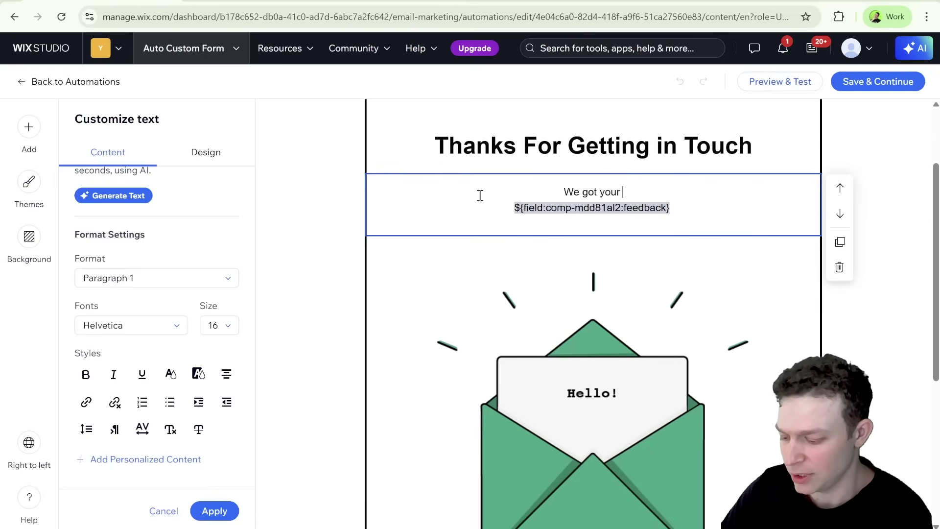
{"action": "type", "text": "feedback! "}
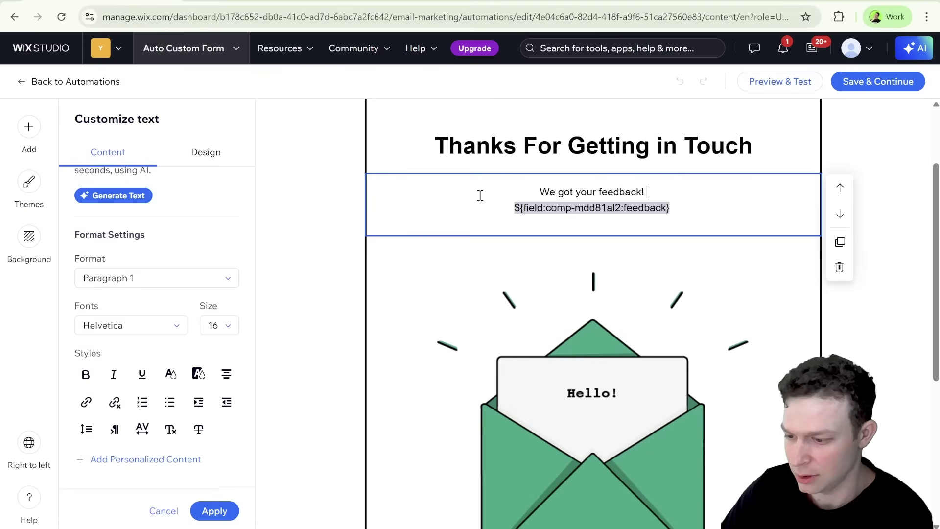
{"action": "type", "text": "This is what you wrote"}
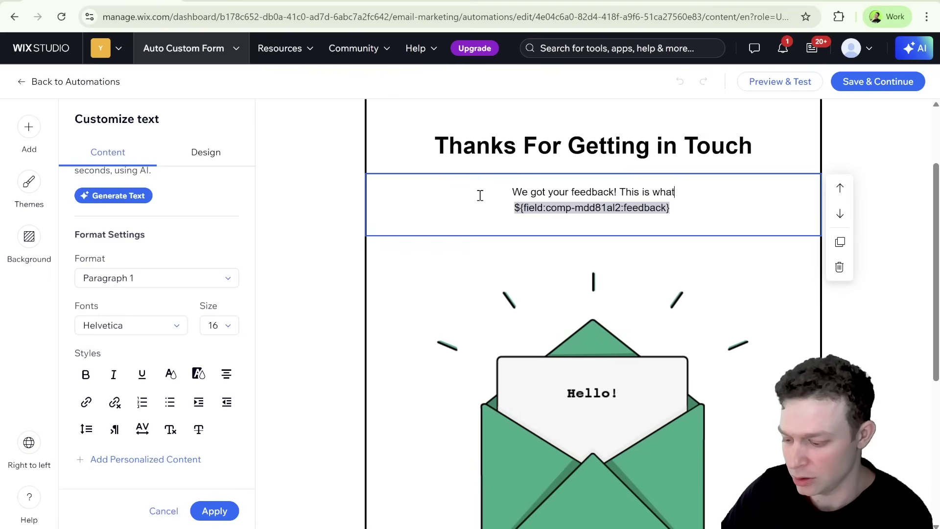
{"action": "type", "text": ":"}
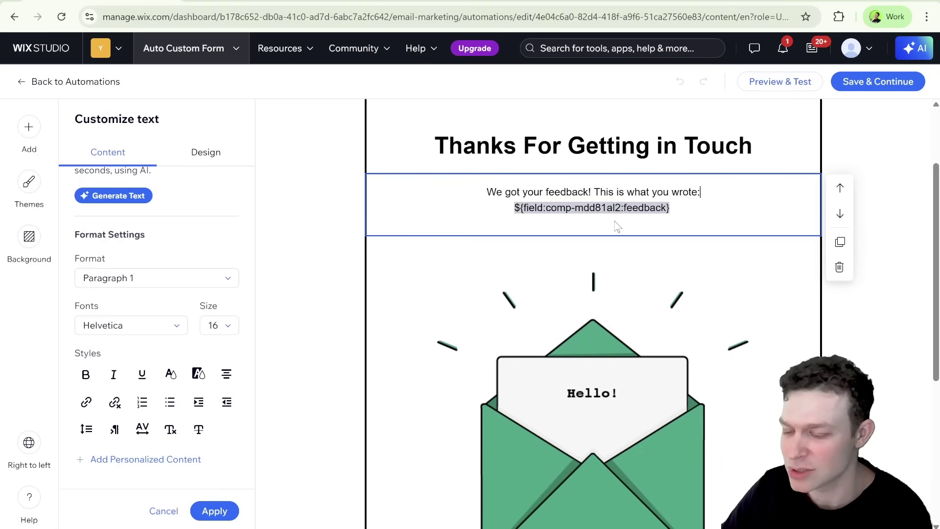
{"action": "scroll", "coordinate": [635, 206], "scroll_direction": "up", "scroll_amount": 2}
{"action": "scroll", "coordinate": [635, 205], "scroll_direction": "up", "scroll_amount": 1}
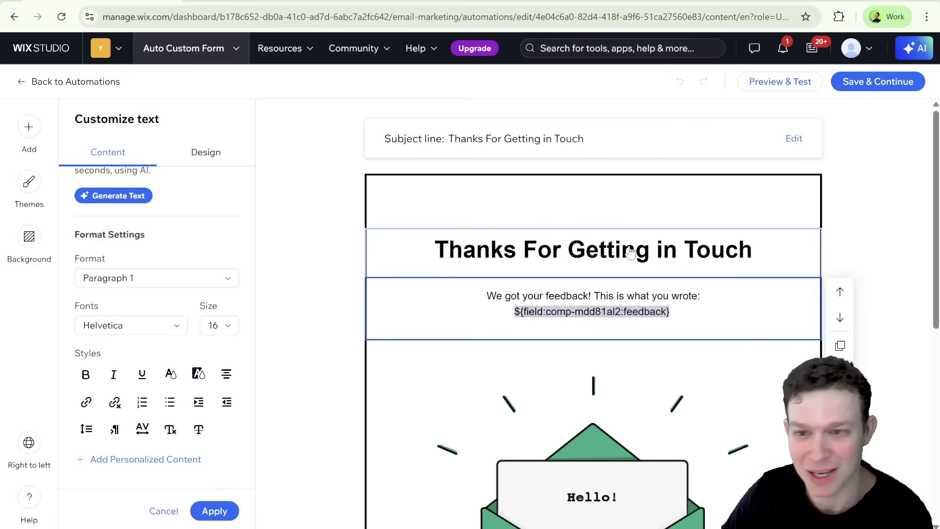
Save the email, then insert a 'Check if…' Condition step after the CMS form submitted trigger, property left unset
{"action": "left_click", "coordinate": [861, 87]}
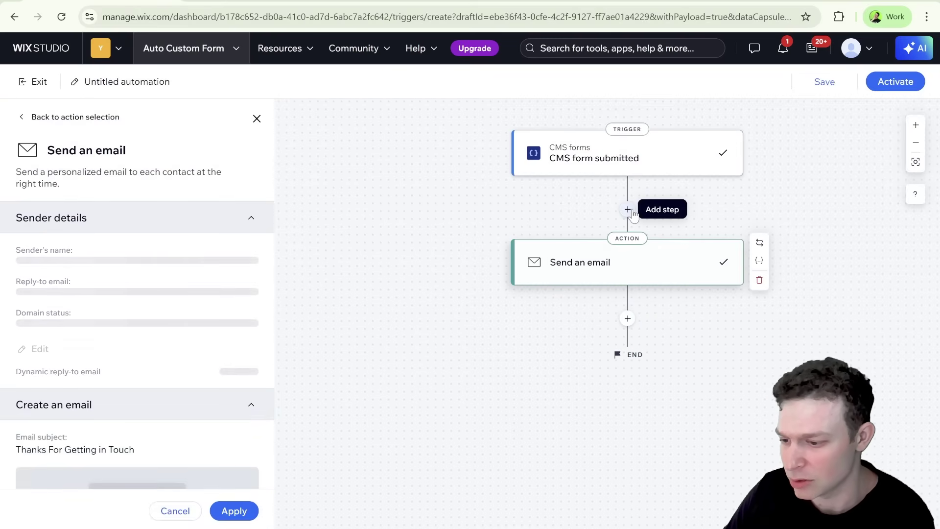
{"action": "left_click", "coordinate": [628, 210]}
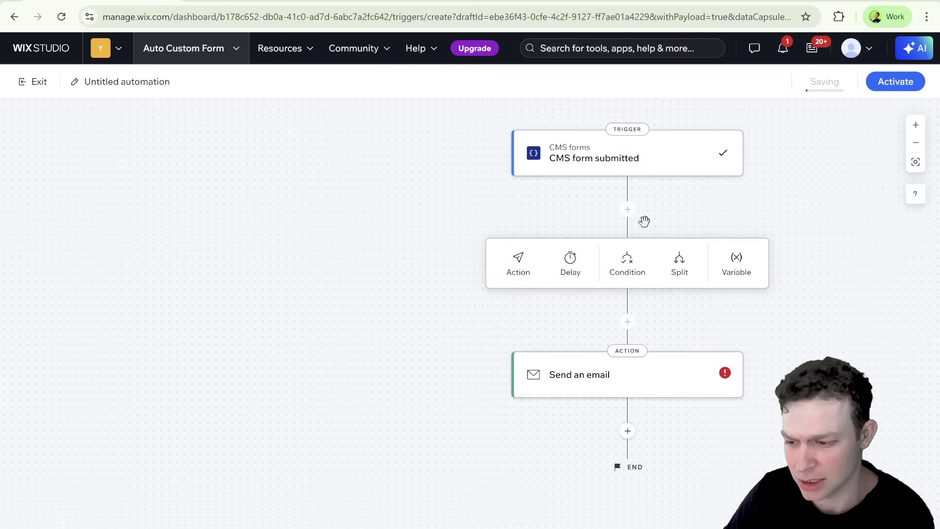
{"action": "left_click", "coordinate": [621, 268]}
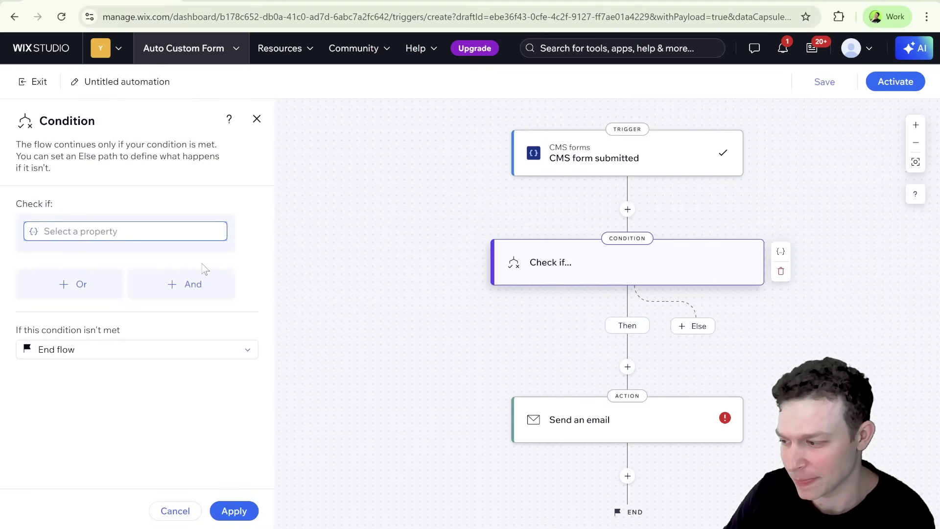
{"action": "left_click", "coordinate": [112, 229]}
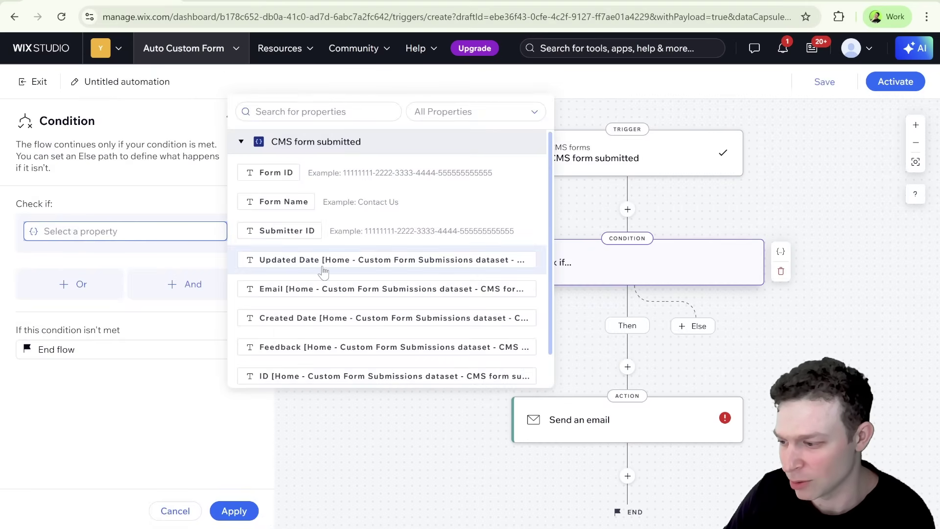
{"action": "scroll", "coordinate": [327, 236], "scroll_direction": "down", "scroll_amount": 1}
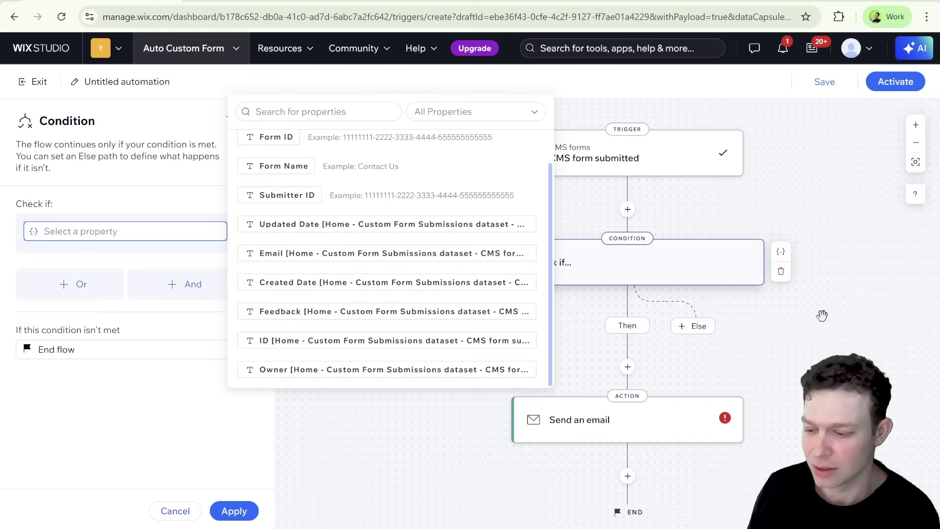
{"action": "left_click", "coordinate": [851, 332]}
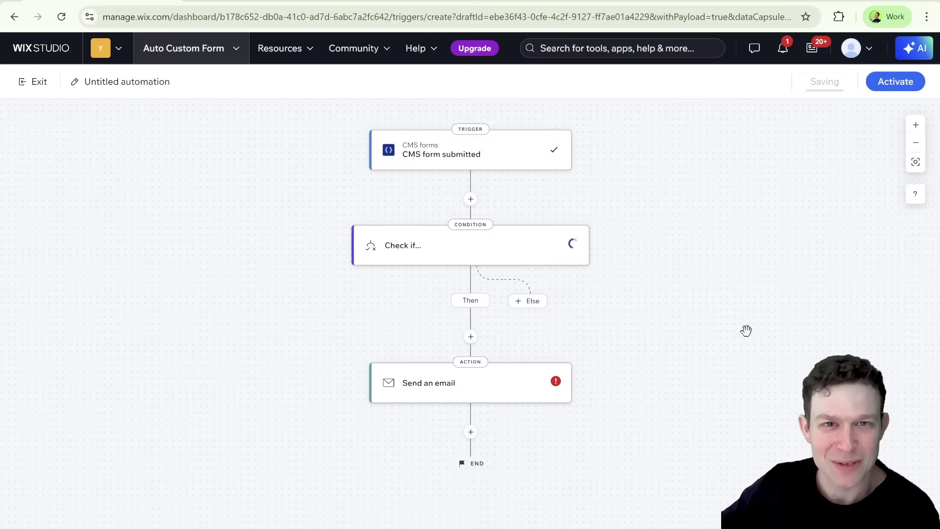